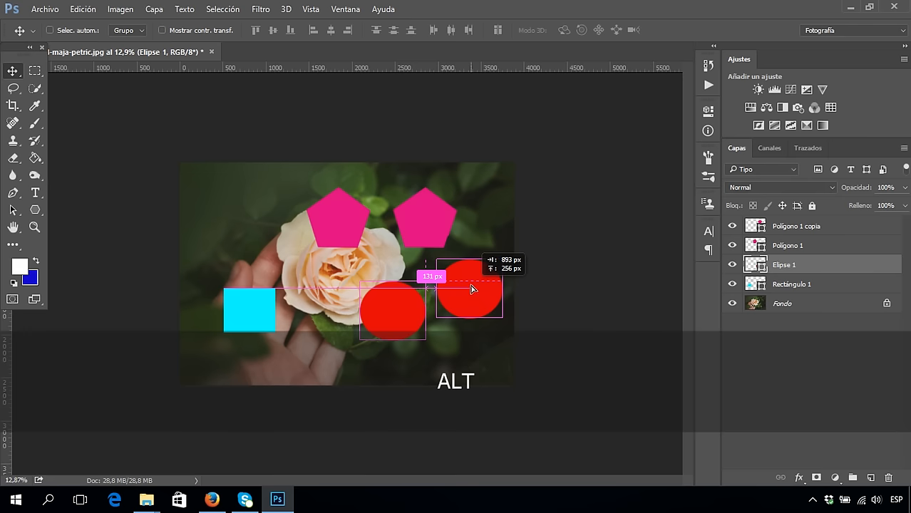
# Step: Duplicate both red ellipses up and left behind the pentagons, and copy the lower ellipses across to the image's left side
pyautogui.keyDown('shift'); pyautogui.click(784, 284); pyautogui.keyUp('shift')
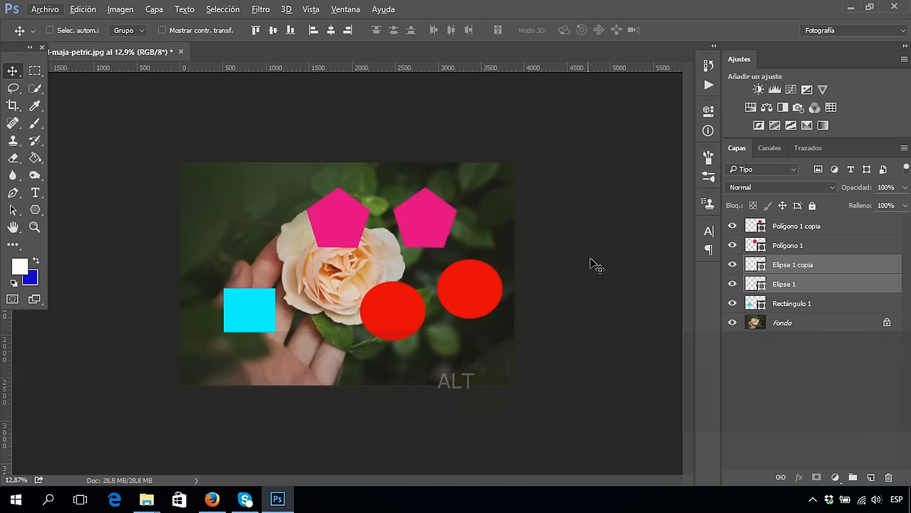
pyautogui.moveTo(405, 302); pyautogui.dragTo(361, 246)
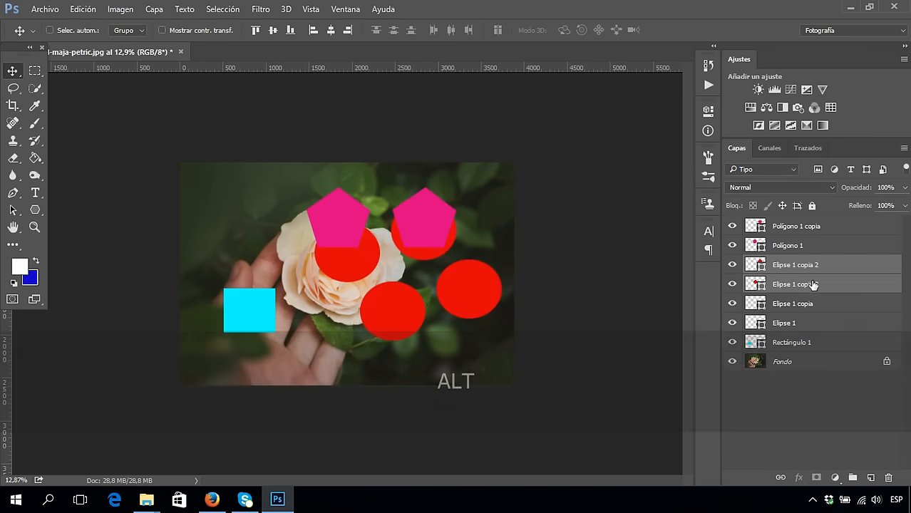
pyautogui.keyDown('shift'); pyautogui.click(806, 328); pyautogui.keyUp('shift')
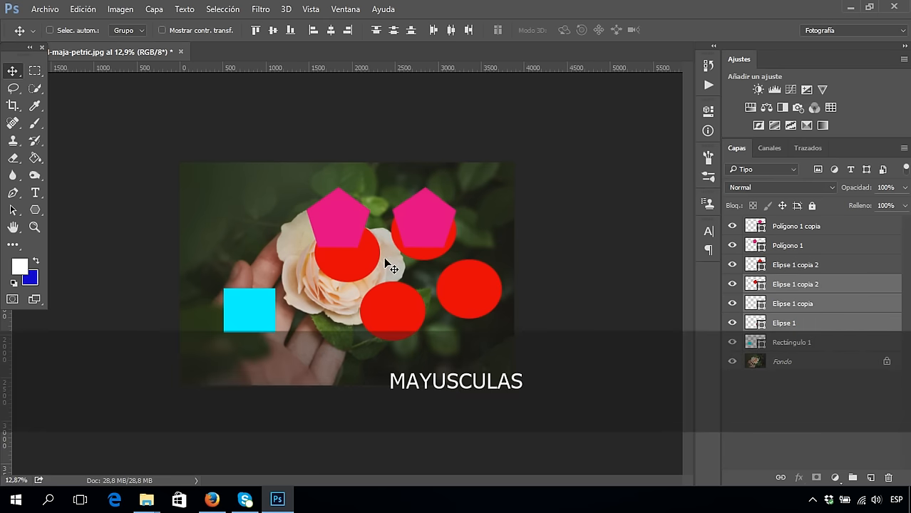
pyautogui.moveTo(402, 290); pyautogui.dragTo(219, 300)
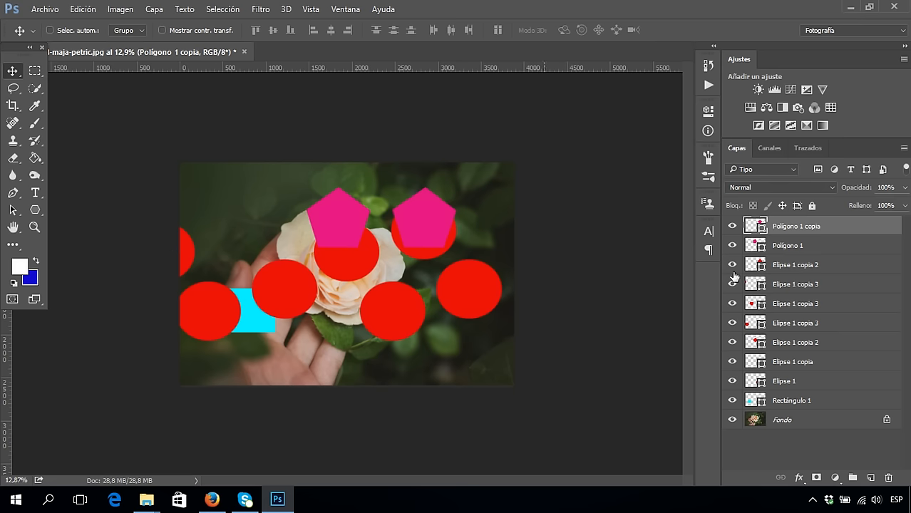
# Step: Move the right pentagon up and outward, and move the red circle cut off at the left edge to the upper-left corner
pyautogui.hotkey('ctrl', 'z')
pyautogui.moveTo(188, 235); pyautogui.dragTo(217, 245)
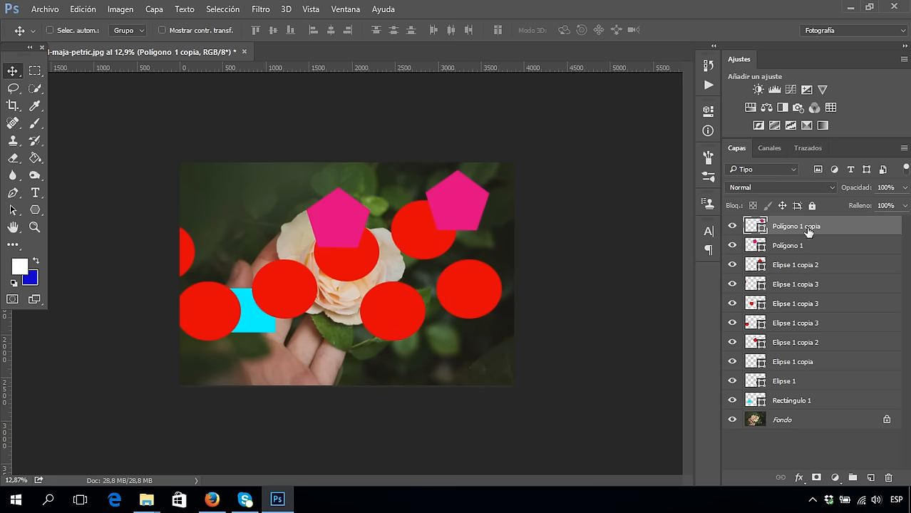
pyautogui.click(799, 284)
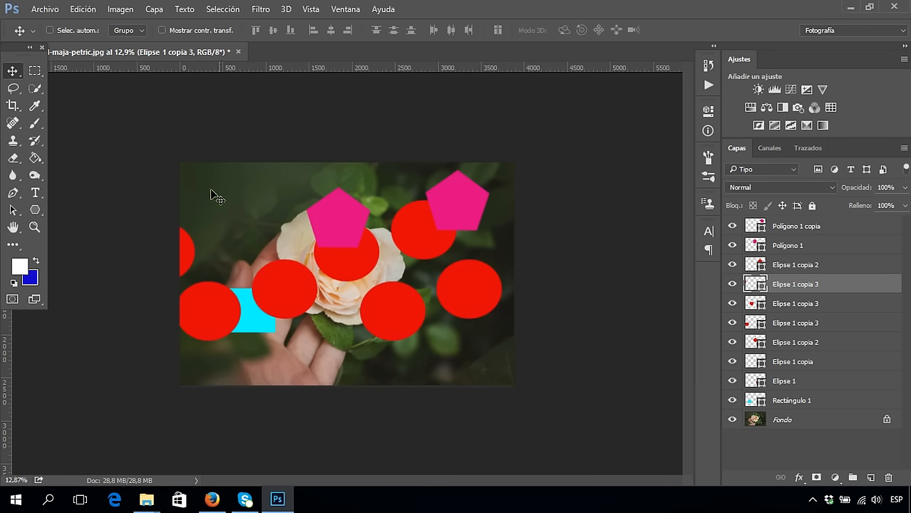
pyautogui.moveTo(190, 257); pyautogui.dragTo(253, 204)
# Step: Select the cyan rectangle directly on the image and move it down and right, clear of the red circles
pyautogui.keyDown('ctrl'); pyautogui.click(354, 239); pyautogui.keyUp('ctrl')
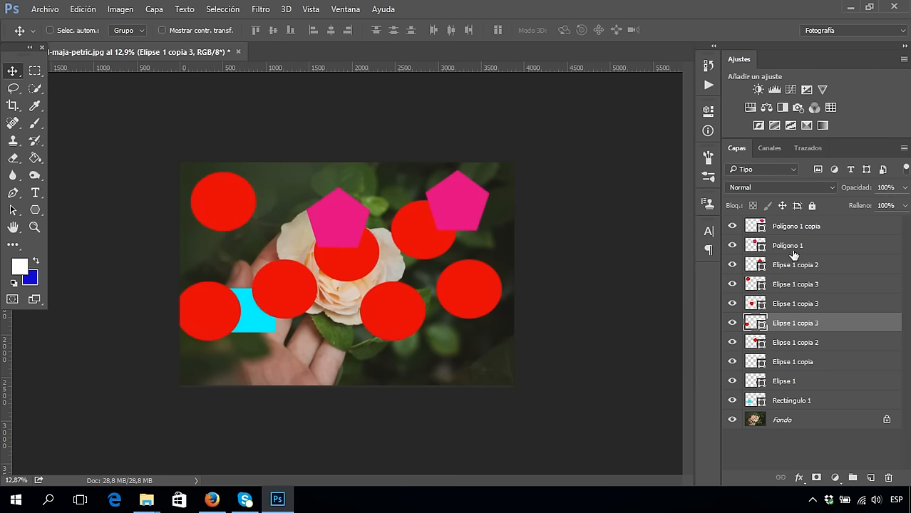
pyautogui.press('ctrl')
pyautogui.press('alt')
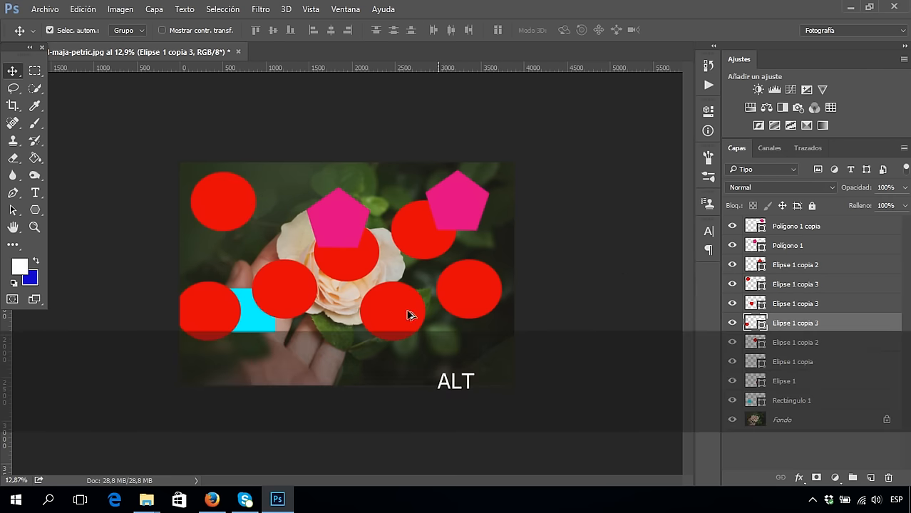
pyautogui.keyDown('ctrl'); pyautogui.click(261, 320); pyautogui.keyUp('ctrl')
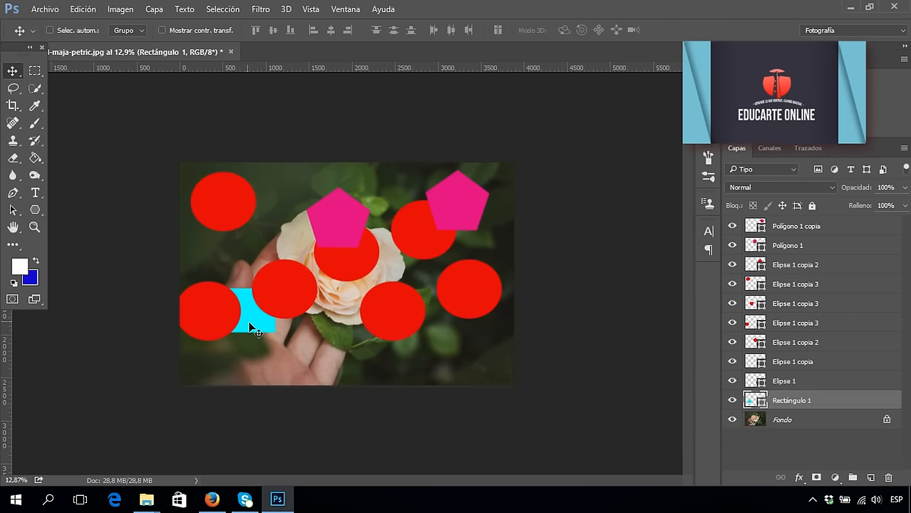
pyautogui.moveTo(250, 327); pyautogui.dragTo(296, 364)
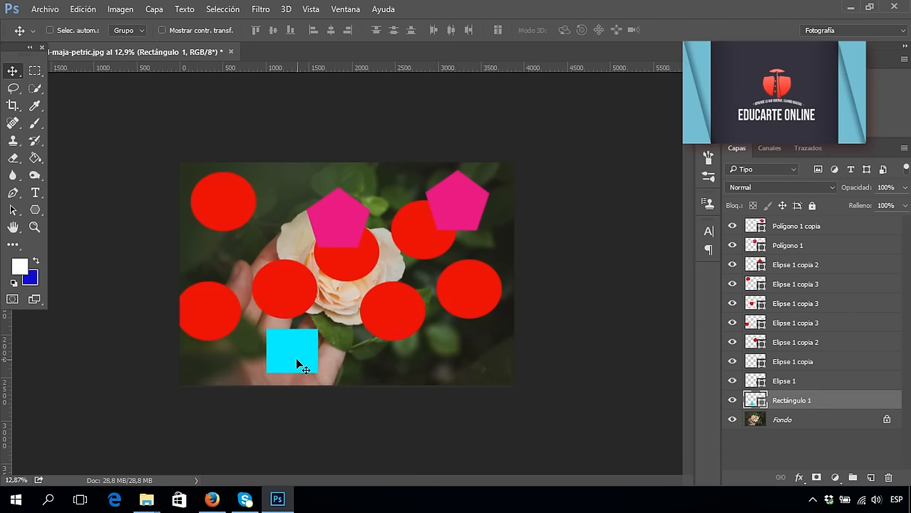
# Step: Select the right pentagon directly on the image, move it to the upper-right corner, and shift the red circle over the rose up and left
pyautogui.press('ctrl')
pyautogui.press('alt')
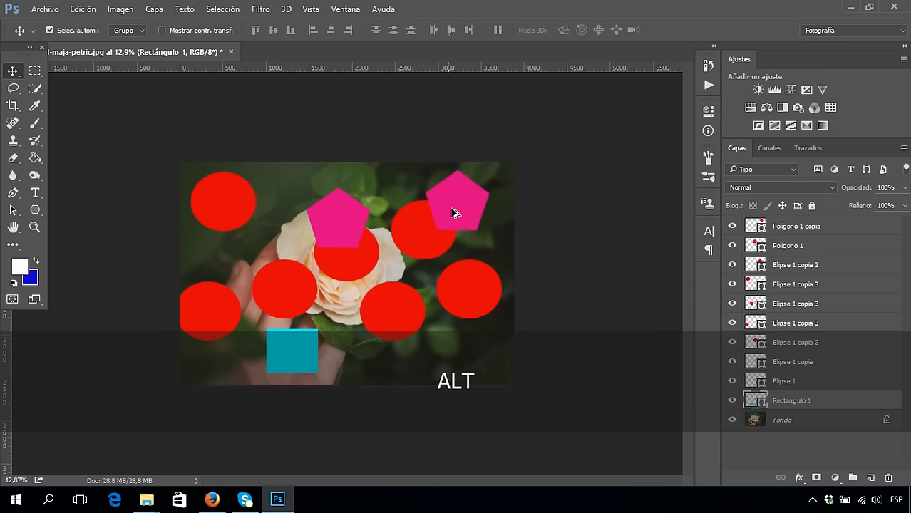
pyautogui.moveTo(451, 212); pyautogui.dragTo(479, 197)
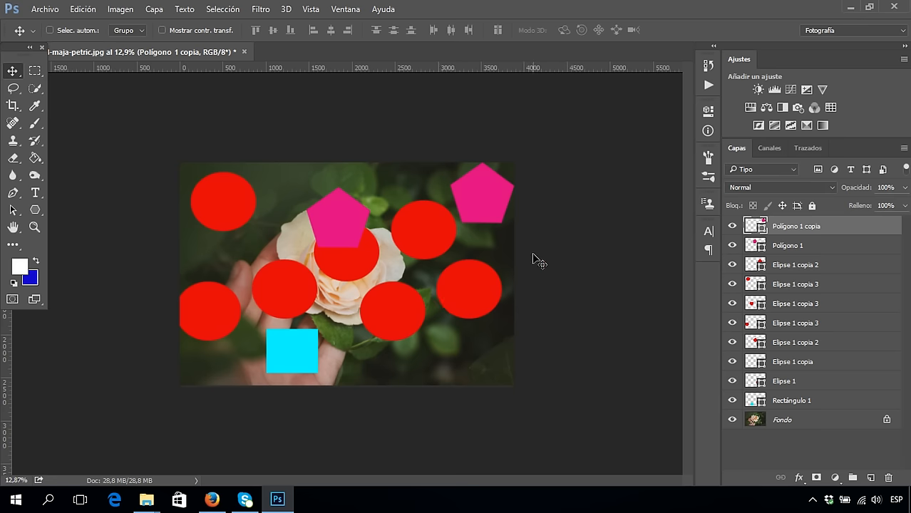
pyautogui.press('ctrl')
pyautogui.press('alt')
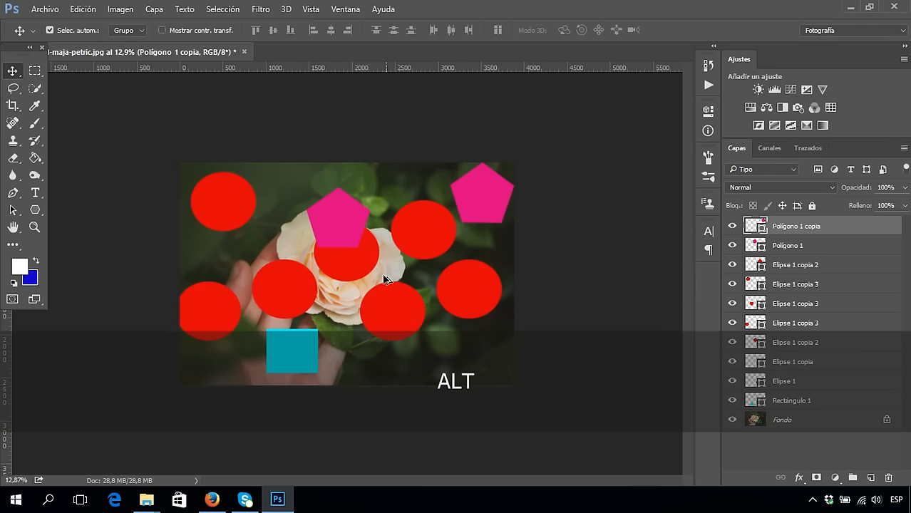
pyautogui.moveTo(355, 269); pyautogui.dragTo(306, 200)
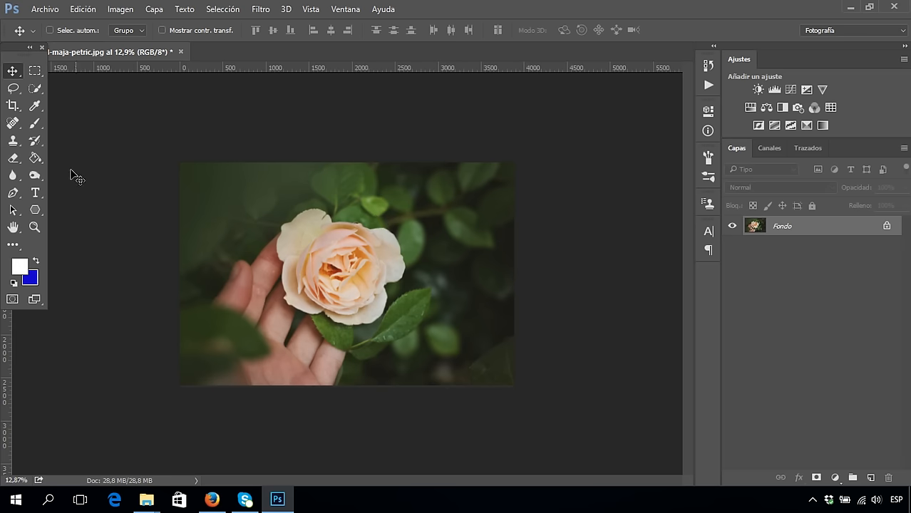
# Step: Select a thin strip along the rose's upper-right petal edge with the Lasso tool
pyautogui.click(16, 88)
pyautogui.click(42, 88)
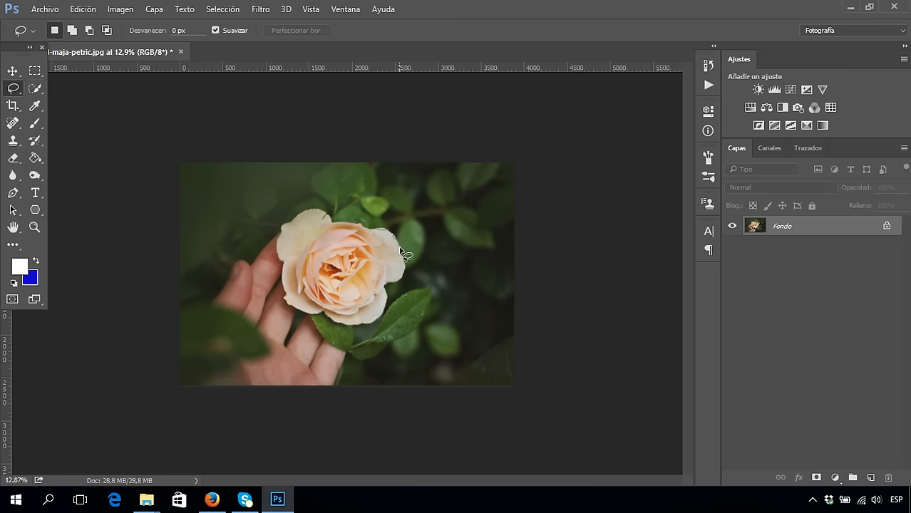
pyautogui.moveTo(398, 243); pyautogui.dragTo(400, 246)
# Step: Show the Navigator (Navegador) panel and use it to zoom in on the rose to 42.74%
pyautogui.click(33, 227)
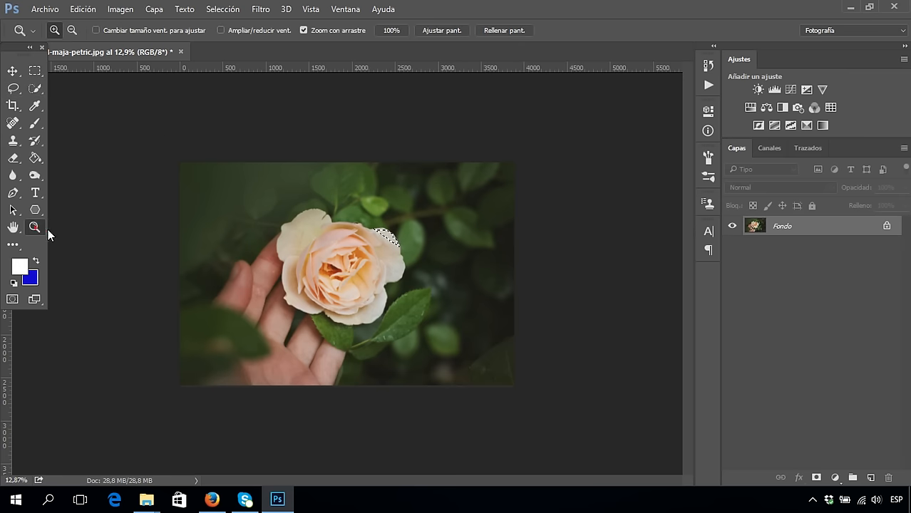
pyautogui.click(511, 145)
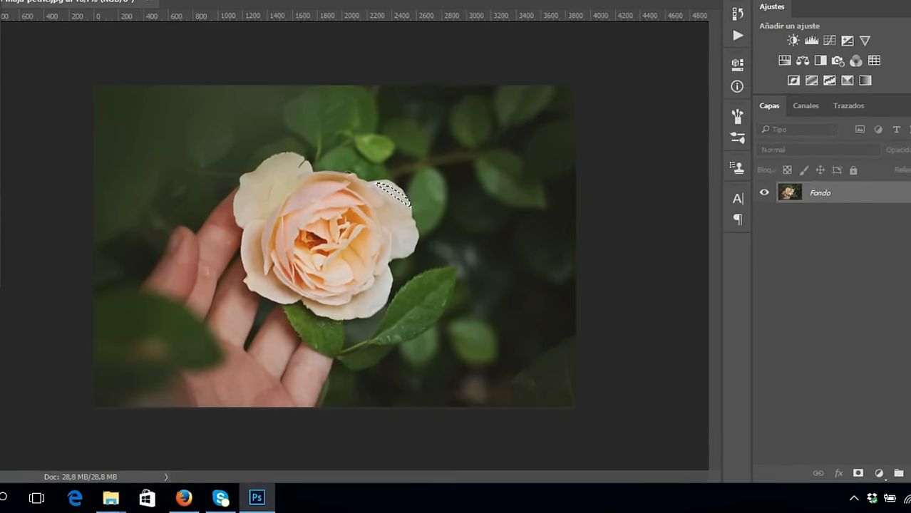
pyautogui.click(372, 2)
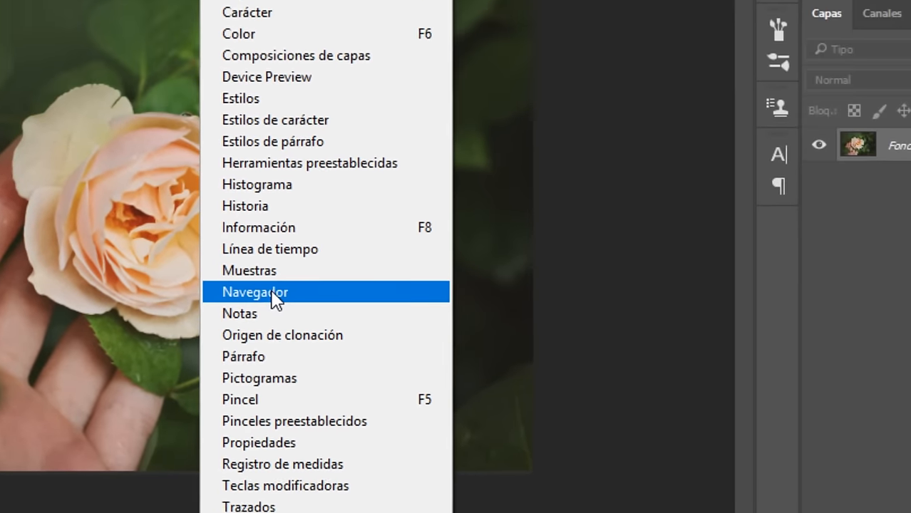
pyautogui.click(274, 300)
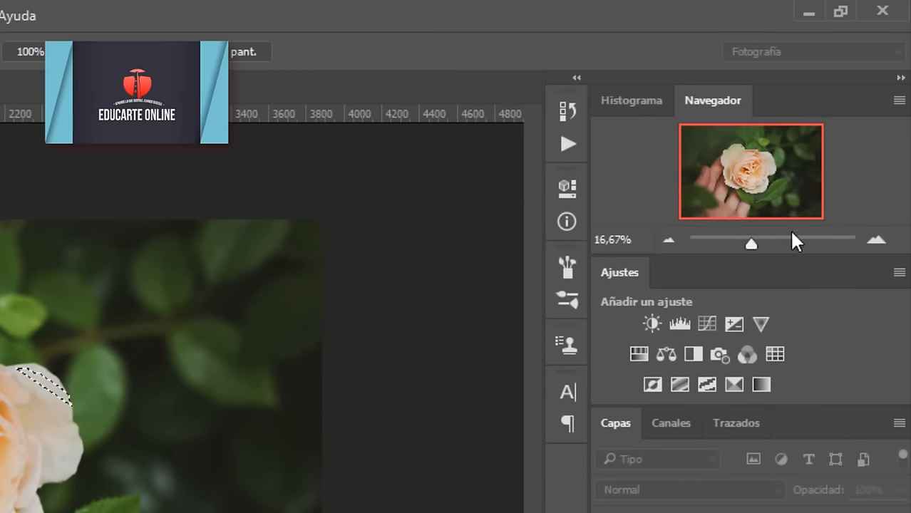
pyautogui.moveTo(752, 244); pyautogui.dragTo(779, 244)
pyautogui.moveTo(811, 185); pyautogui.dragTo(798, 184)
pyautogui.moveTo(793, 133); pyautogui.dragTo(812, 112)
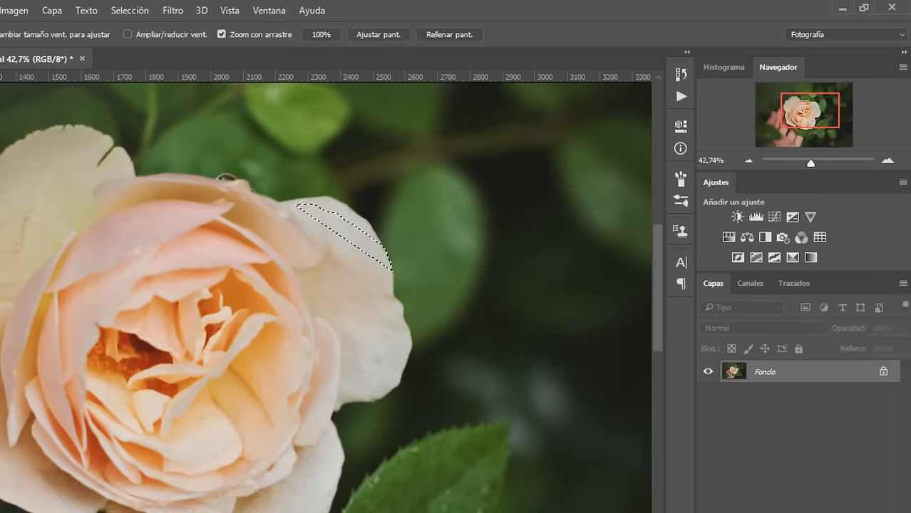
# Step: Lasso the rose's right petals and add the lower petals to the same selection
pyautogui.press('l')
pyautogui.moveTo(325, 201)
pyautogui.mouseDown()
pyautogui.moveTo(400, 278)
pyautogui.moveTo(407, 358)
pyautogui.moveTo(332, 428)
pyautogui.moveTo(323, 508)
pyautogui.moveTo(312, 512)
pyautogui.mouseUp()
pyautogui.moveTo(796, 121); pyautogui.dragTo(790, 129)
pyautogui.press('shift')
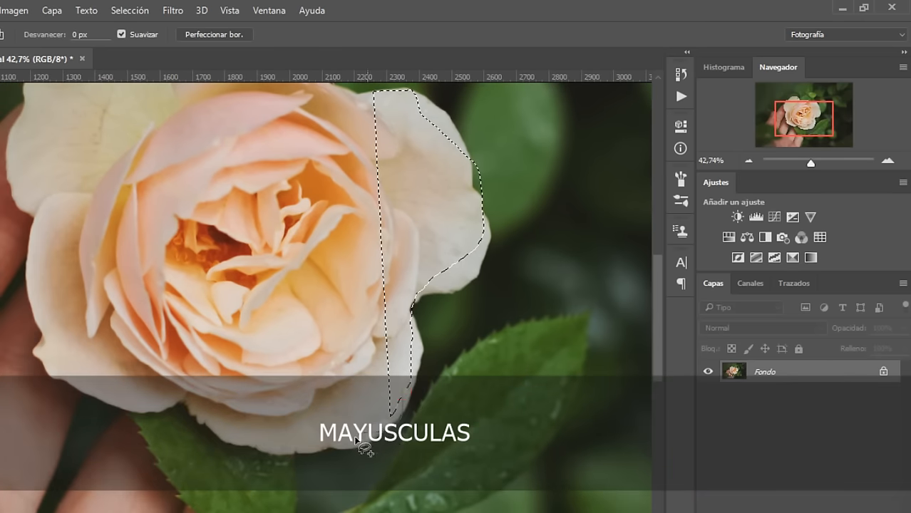
pyautogui.moveTo(307, 451)
pyautogui.mouseDown()
pyautogui.moveTo(235, 446)
pyautogui.moveTo(191, 410)
pyautogui.mouseUp()
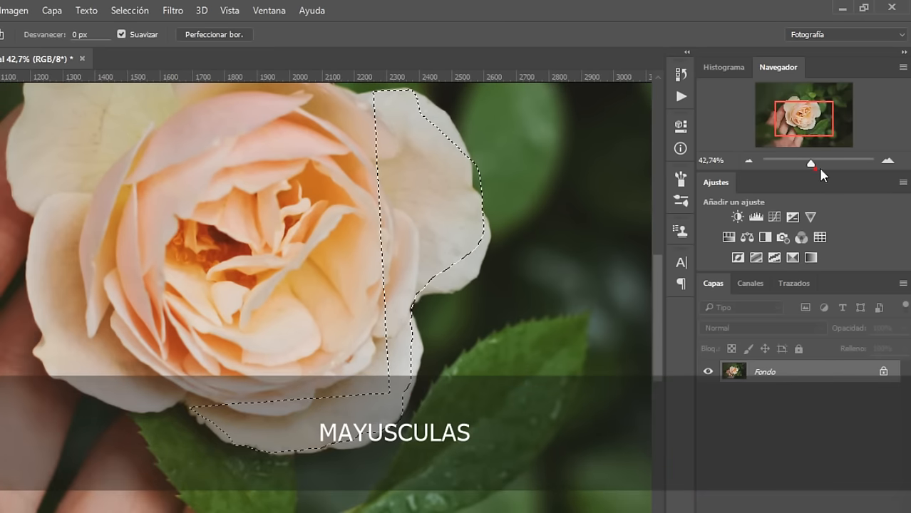
# Step: Magnify the view to 258.57% with the Navigator and inspect the lower part of the rose
pyautogui.moveTo(812, 164); pyautogui.dragTo(834, 164)
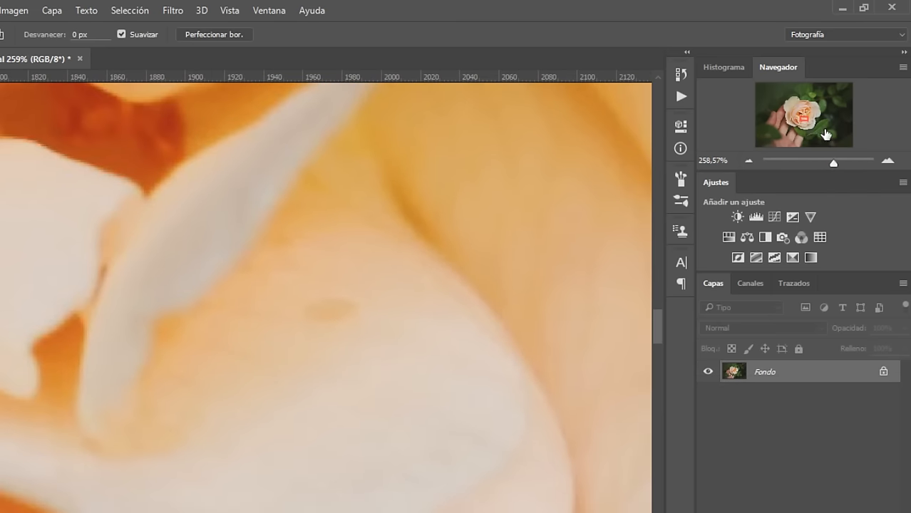
pyautogui.moveTo(808, 116); pyautogui.dragTo(807, 126)
pyautogui.moveTo(567, 273)
pyautogui.mouseDown()
pyautogui.moveTo(548, 301)
pyautogui.moveTo(472, 332)
pyautogui.moveTo(430, 333)
pyautogui.moveTo(412, 284)
pyautogui.moveTo(505, 247)
pyautogui.moveTo(553, 258)
pyautogui.mouseUp()
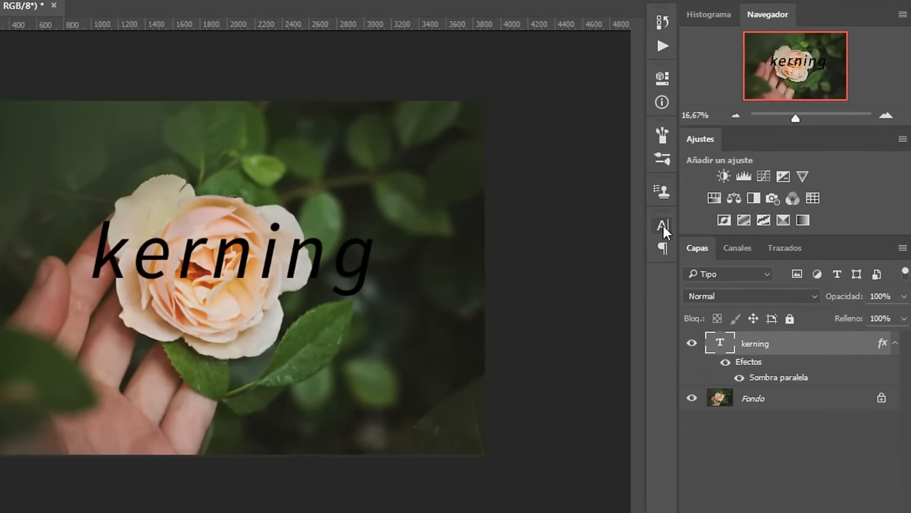
# Step: Change the kerning method of the "kerning" text layer to Optical (Óptica) in its character settings
pyautogui.click(708, 230)
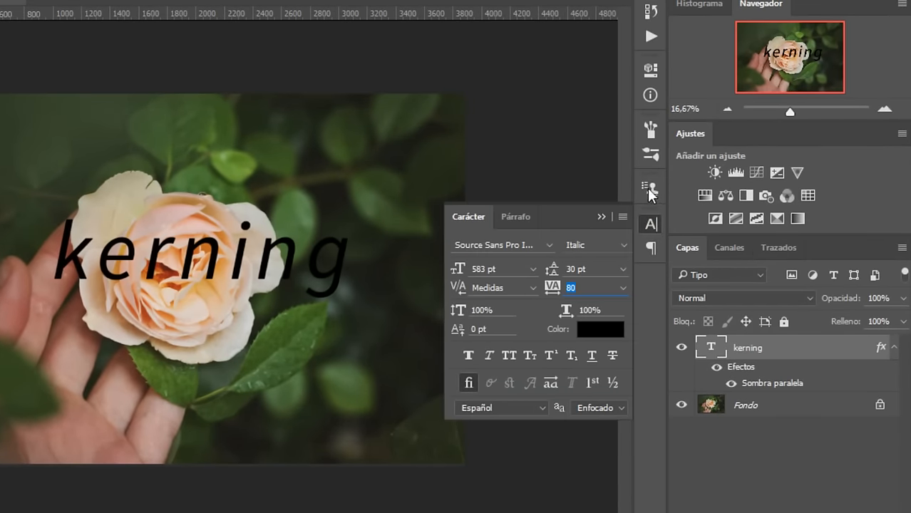
pyautogui.click(534, 290)
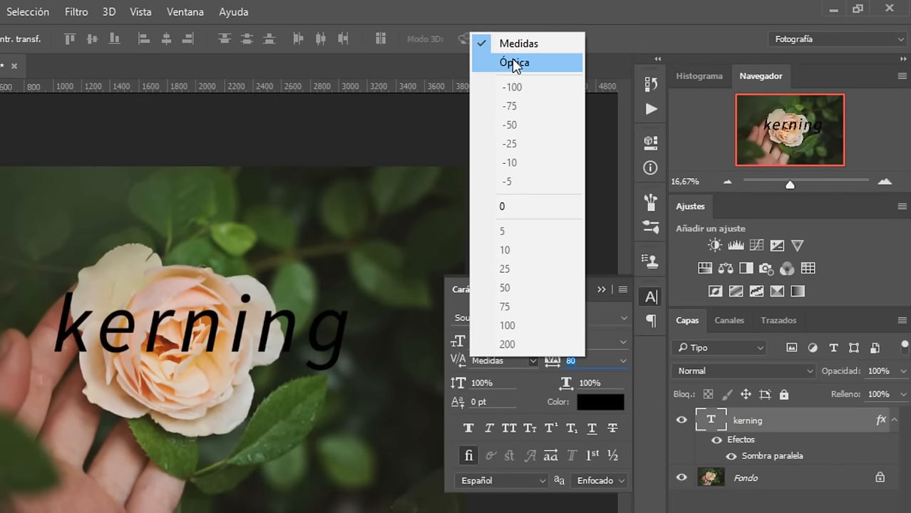
pyautogui.click(507, 63)
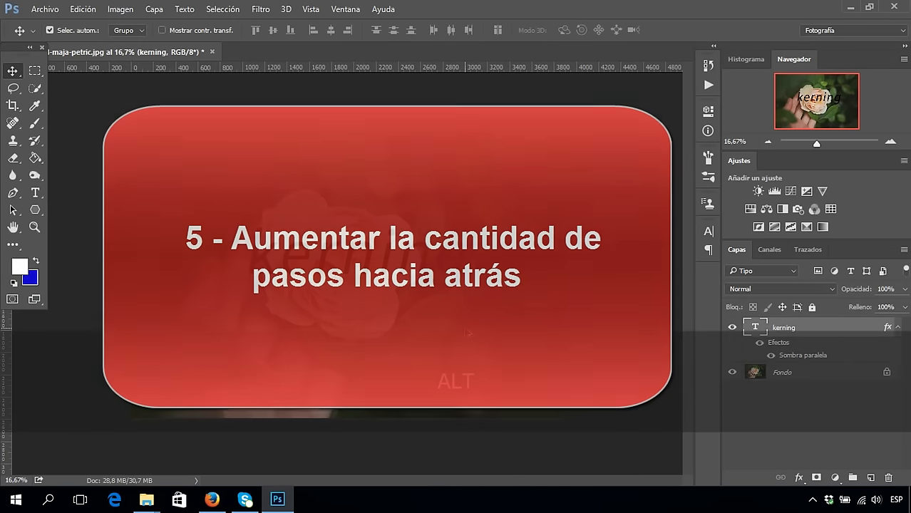
# Step: Step back repeatedly through the history to undo the "kerning" text's drop shadow and letter spacing changes
pyautogui.hotkey('ctrl', 'alt', 'z')
pyautogui.hotkey('ctrl', 'alt', 'z')
pyautogui.hotkey('ctrl', 'alt', 'z')
pyautogui.hotkey('ctrl', 'alt', 'z')
pyautogui.hotkey('ctrl', 'alt', 'z')
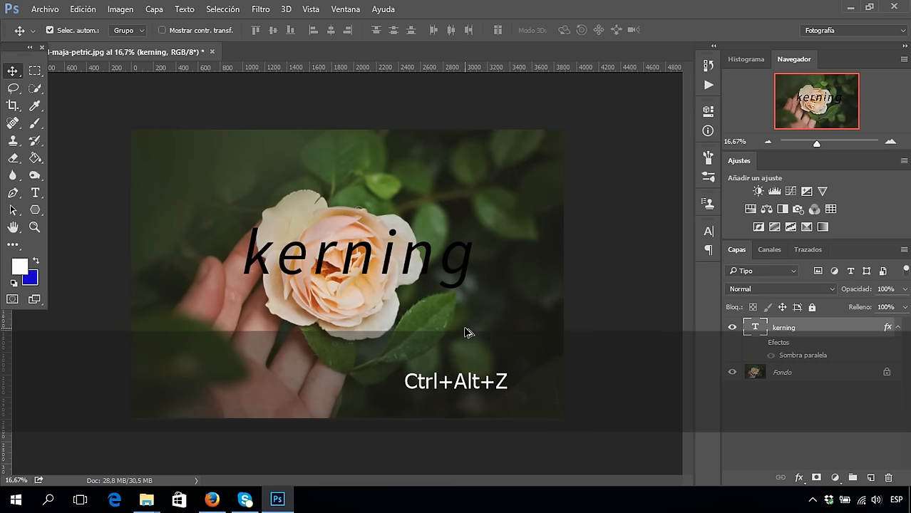
pyautogui.hotkey('ctrl', 'alt', 'z')
pyautogui.hotkey('ctrl', 'alt', 'z')
pyautogui.hotkey('ctrl', 'alt', 'z')
pyautogui.hotkey('ctrl', 'alt', 'z')
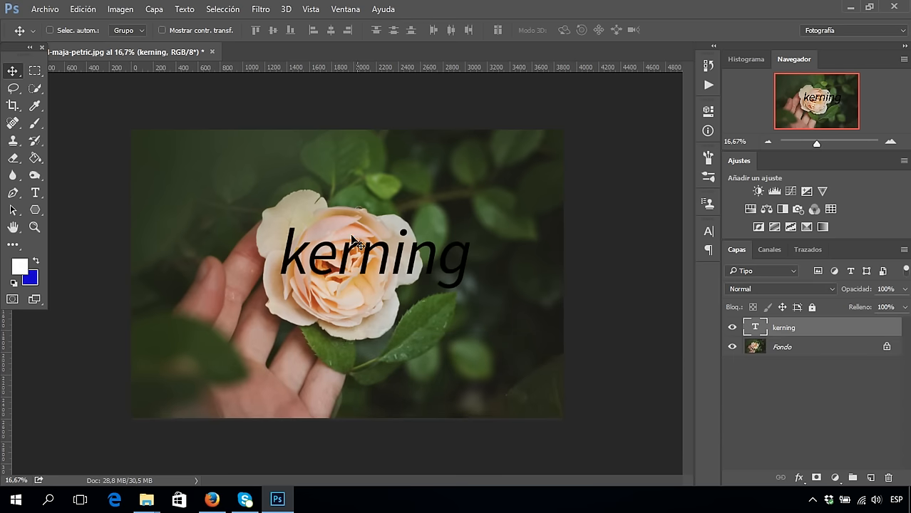
# Step: Set the history states (Estados de historia) to 1000 in the Performance (Rendimiento) preferences
pyautogui.click(88, 13)
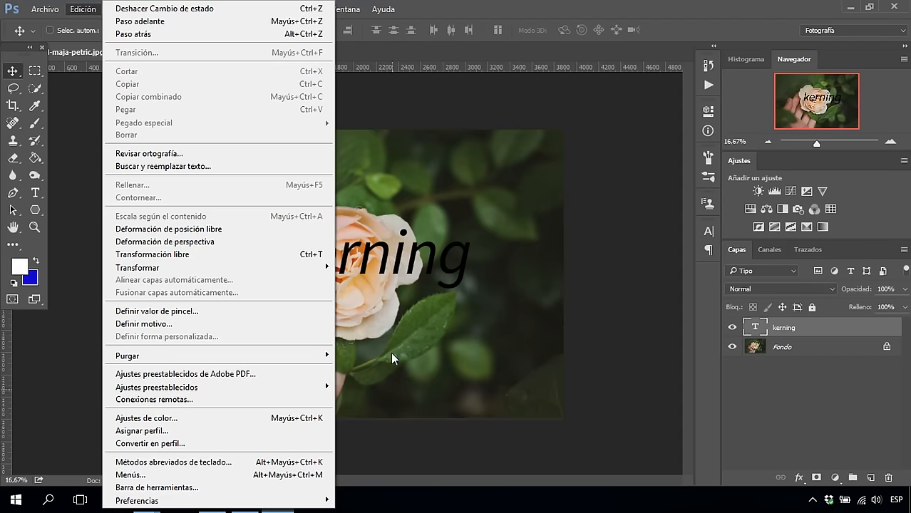
pyautogui.moveTo(283, 500)
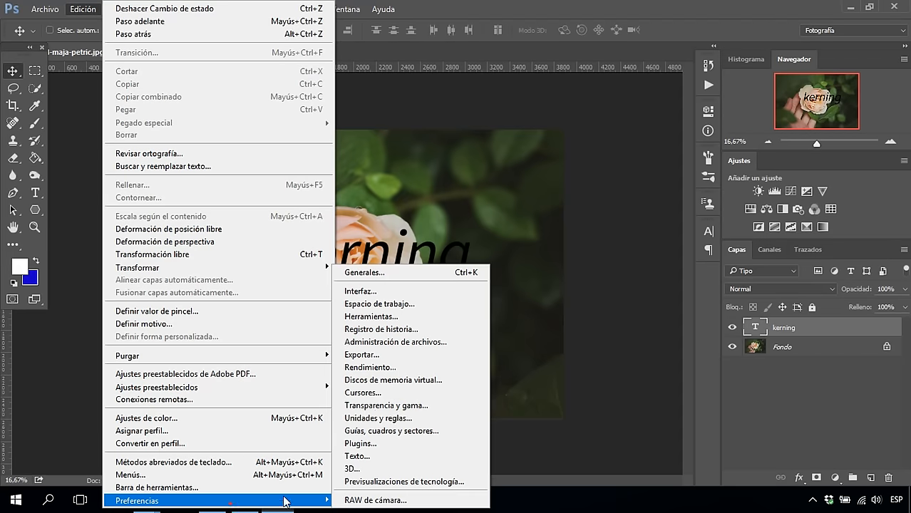
pyautogui.click(366, 368)
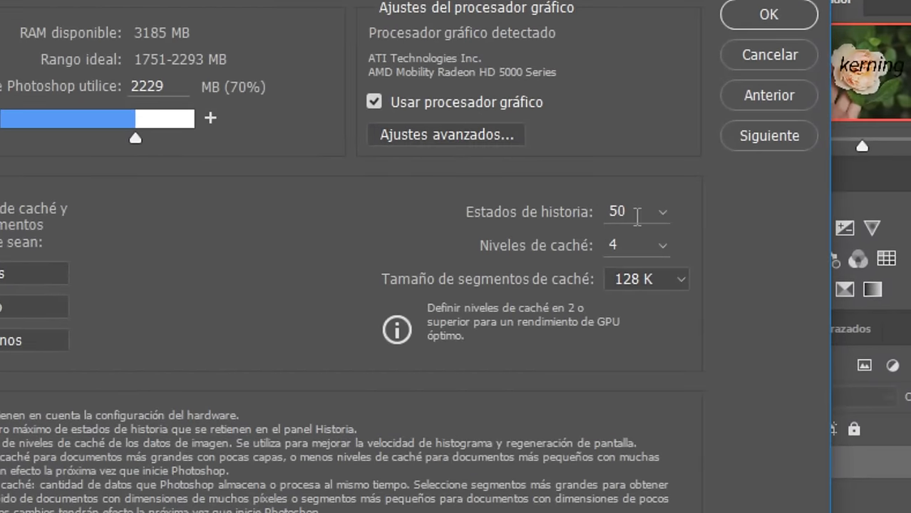
pyautogui.click(660, 209)
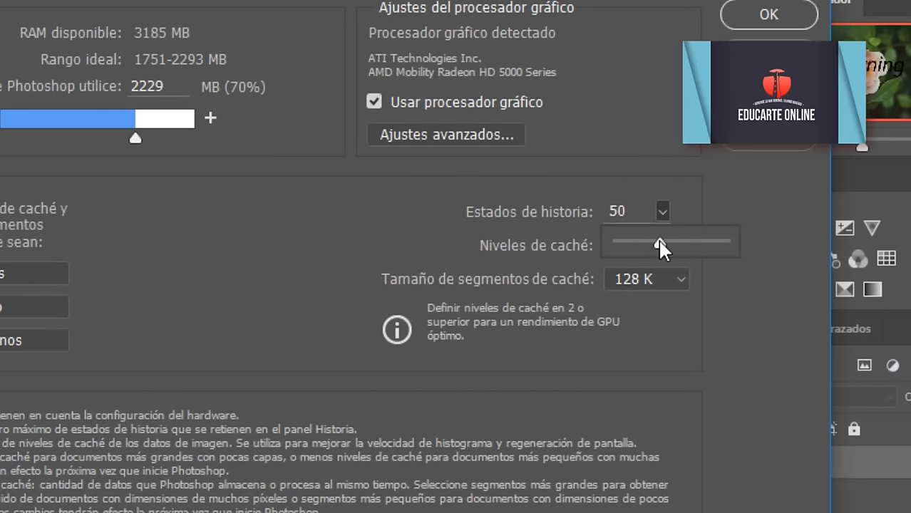
pyautogui.moveTo(658, 240); pyautogui.dragTo(698, 247)
pyautogui.moveTo(698, 242); pyautogui.dragTo(724, 247)
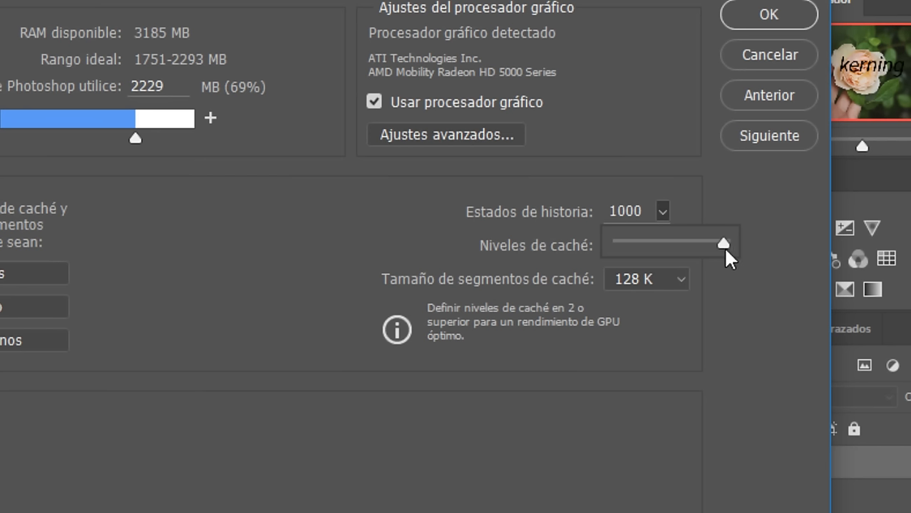
# Step: Lower the history states (Estados de historia) to the slider's minimum
pyautogui.click(645, 207)
pyautogui.click(662, 211)
pyautogui.moveTo(656, 239); pyautogui.dragTo(603, 242)
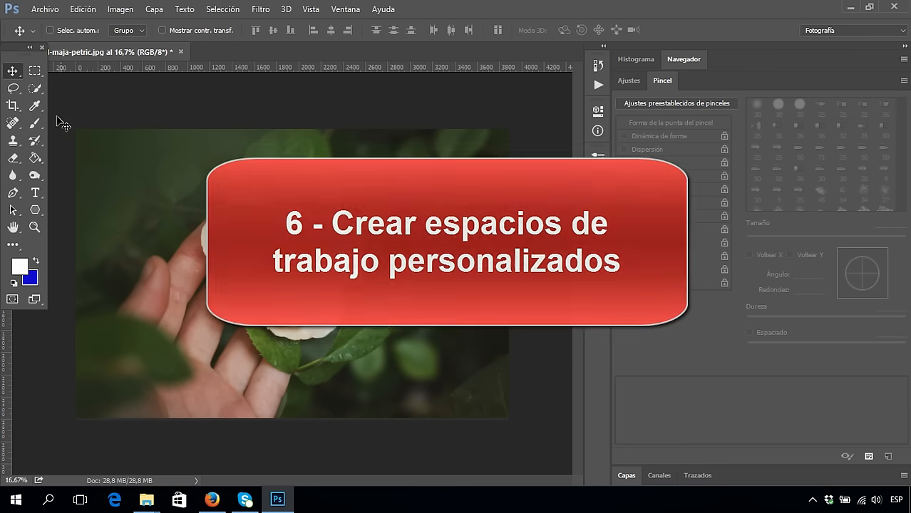
# Step: Paint a soft white spot over the dark leaves beside the rose with the 401 px brush, and select the 30 px airbrush tip preset
pyautogui.click(35, 123)
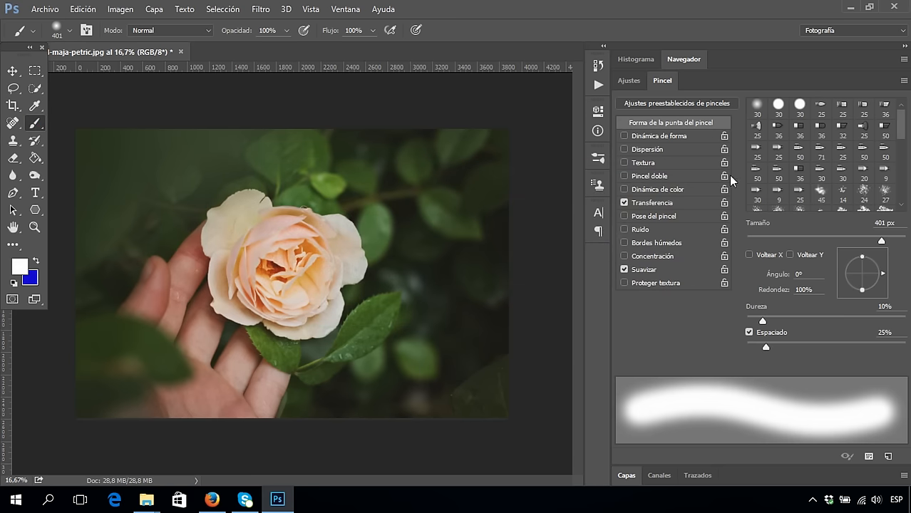
pyautogui.moveTo(427, 156); pyautogui.dragTo(431, 158)
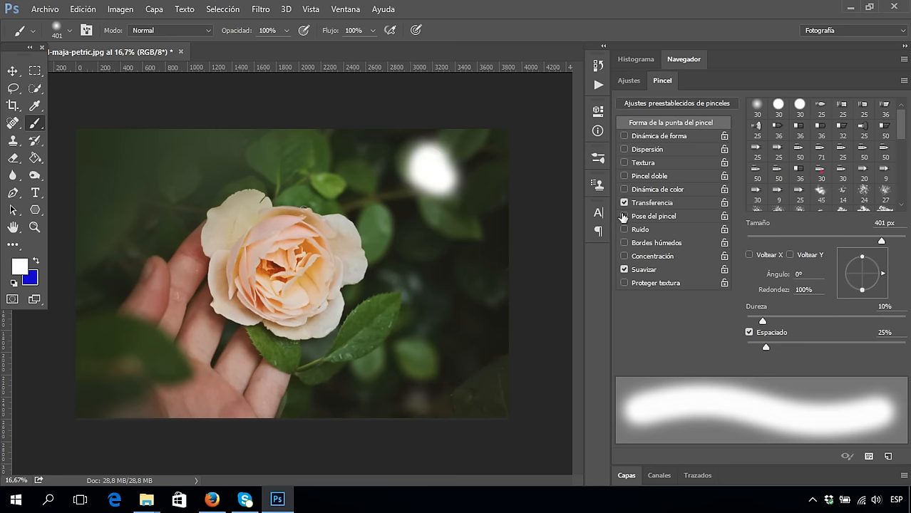
pyautogui.click(799, 171)
pyautogui.press('.')
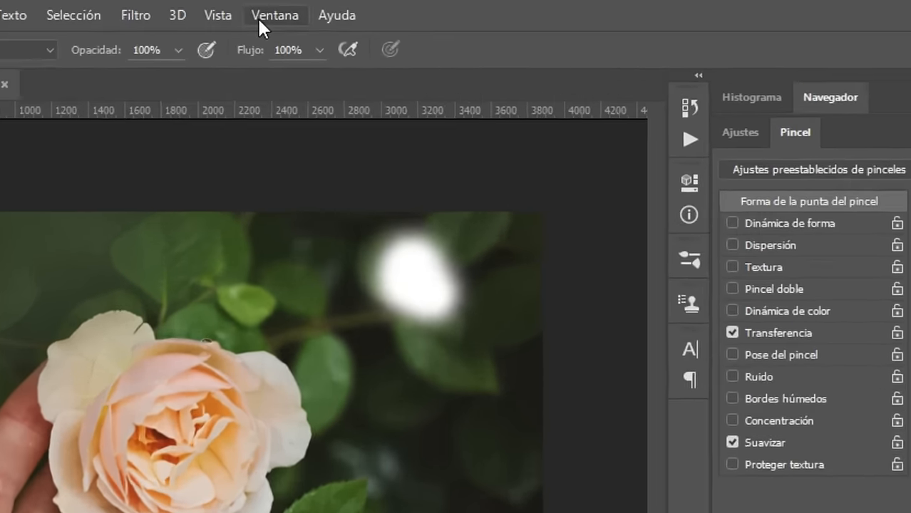
# Step: Save the current panel layout as a new workspace named "trabajos con pincel"
pyautogui.click(345, 9)
pyautogui.click(416, 27)
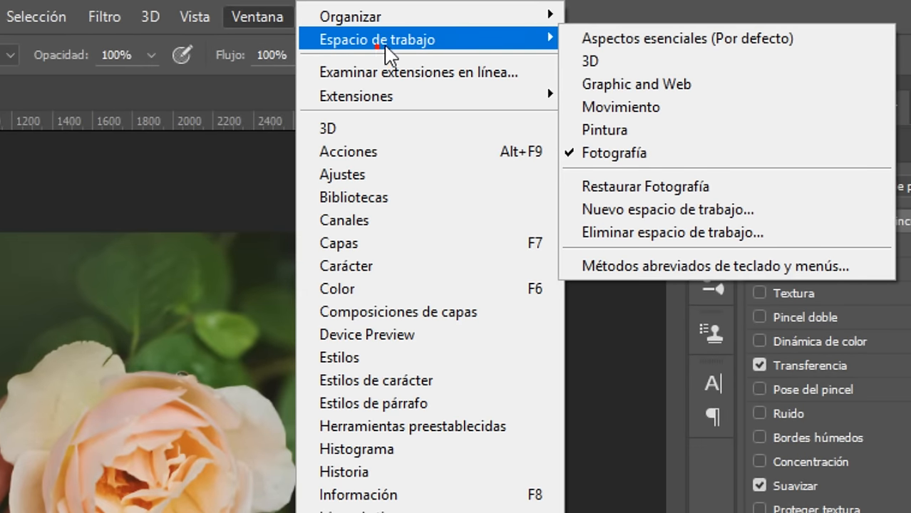
pyautogui.click(619, 209)
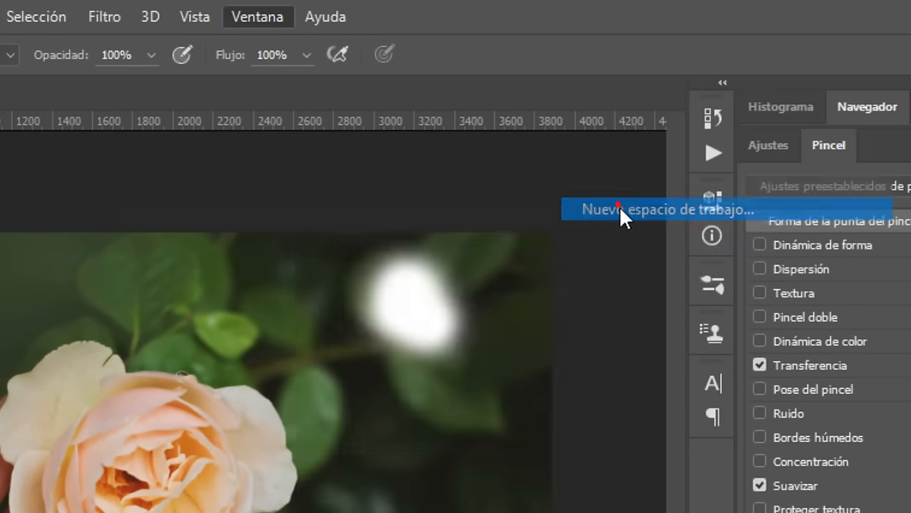
pyautogui.moveTo(301, 253); pyautogui.dragTo(72, 253)
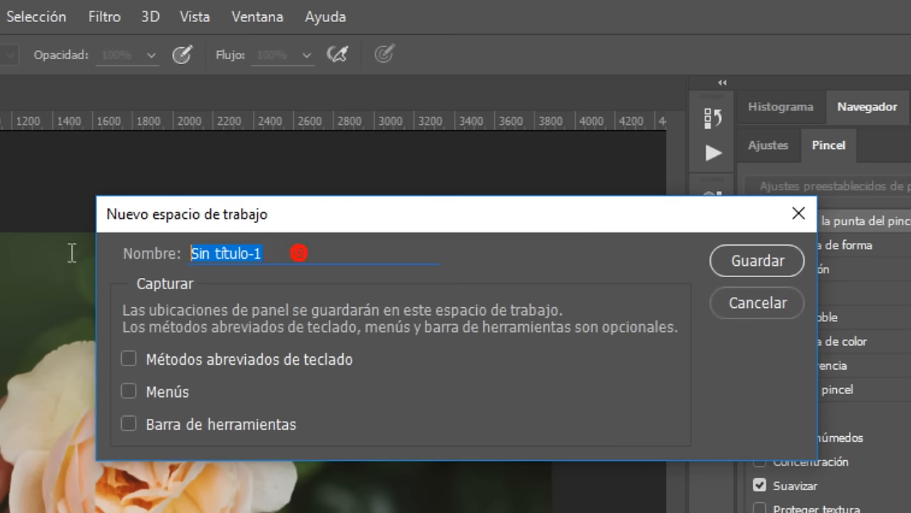
pyautogui.write('trabajos con pincel')
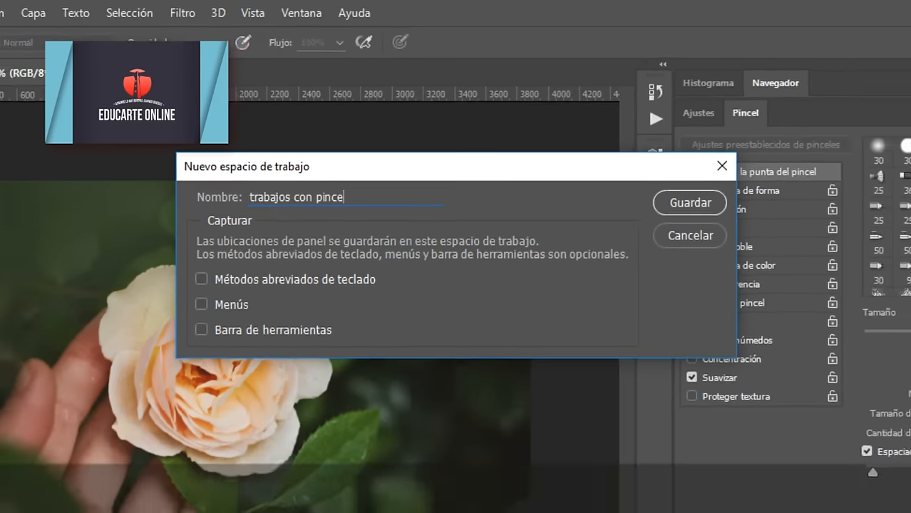
pyautogui.press('Return')
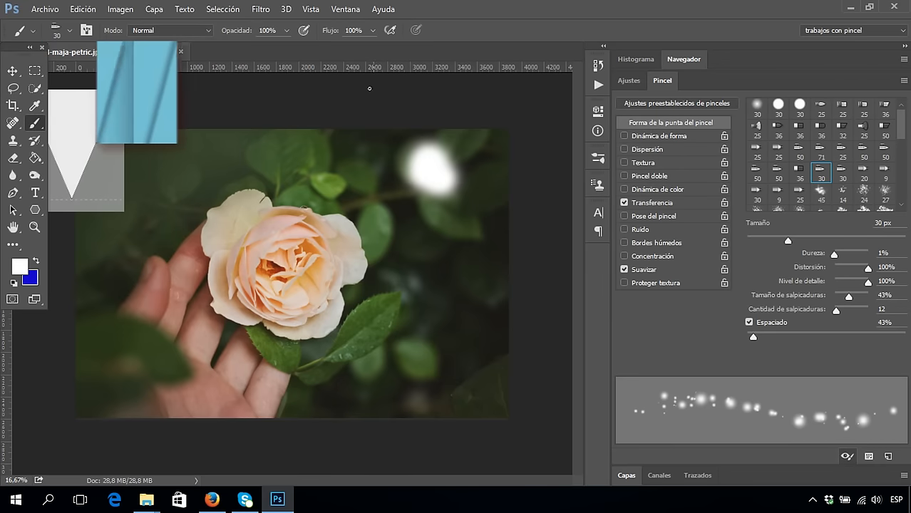
# Step: Switch to the Aspectos esenciales (Por defecto) workspace and return to the custom "trabajos con pincel" workspace
pyautogui.click(345, 9)
pyautogui.moveTo(412, 22)
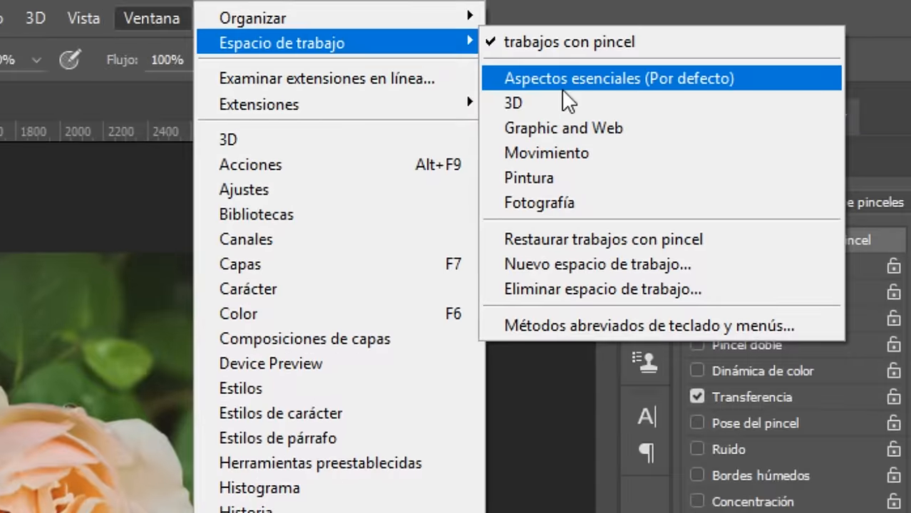
pyautogui.click(564, 67)
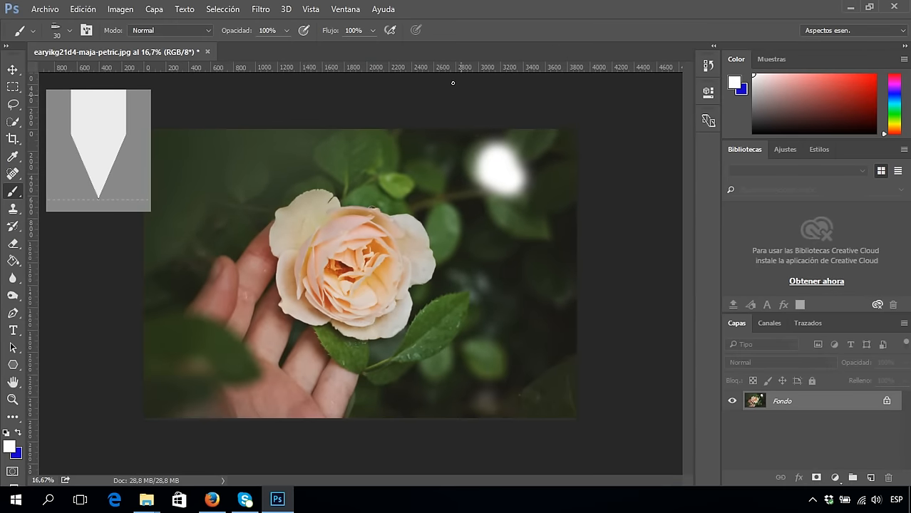
pyautogui.click(345, 9)
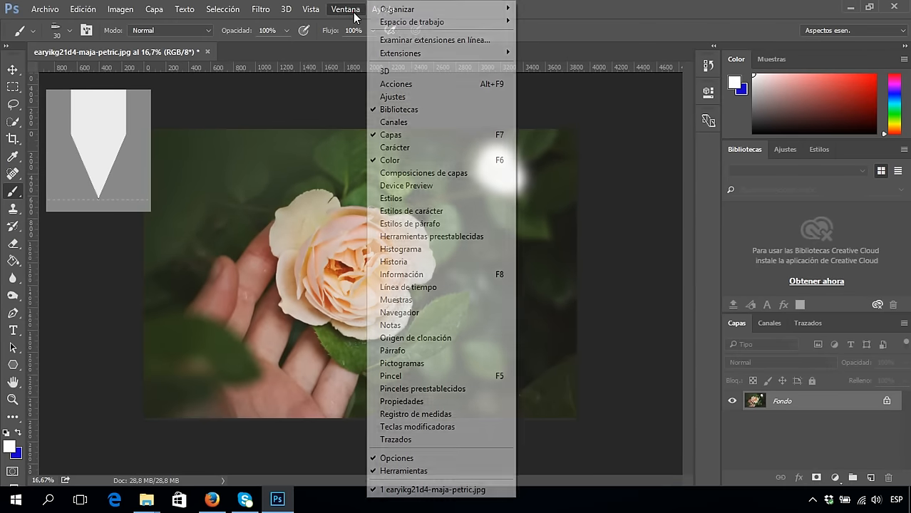
pyautogui.moveTo(492, 21)
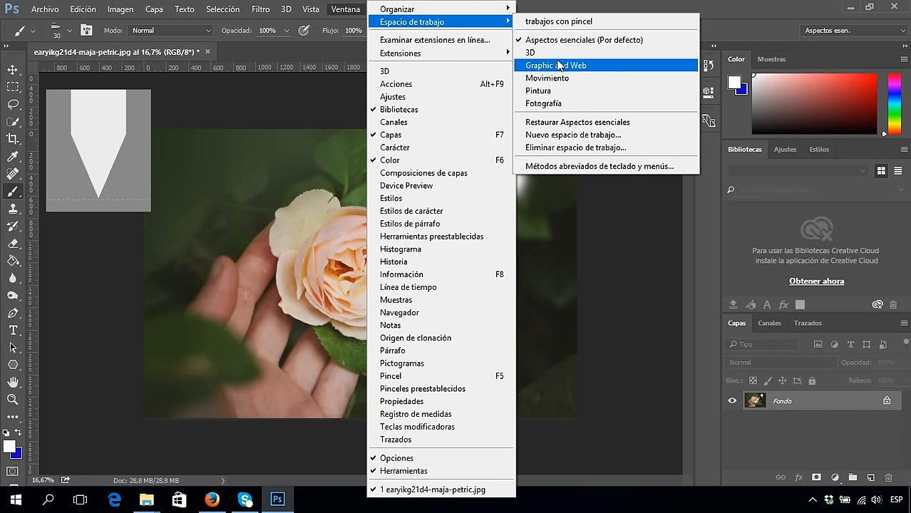
pyautogui.click(543, 21)
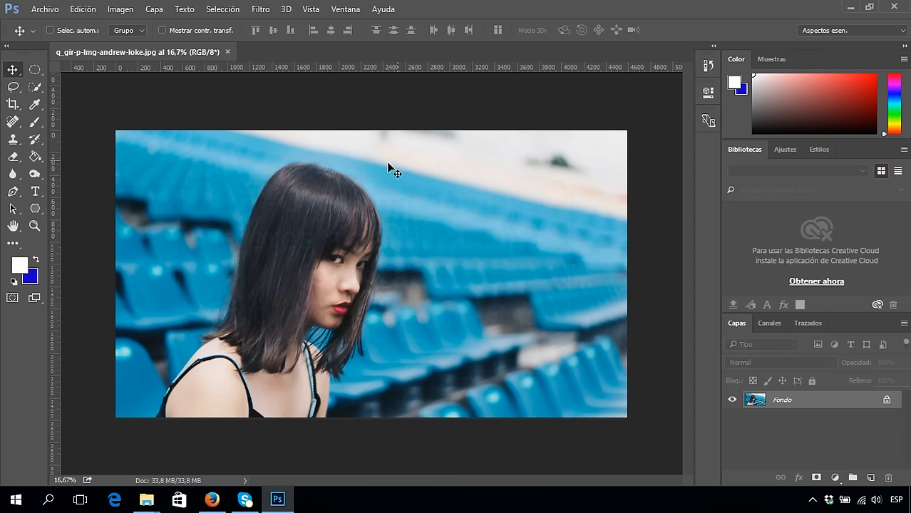
# Step: Prepare the stadium photo in Guardar para Web as a GIF with 8 colors and save its color table (Guardar tabla de colores)
pyautogui.hotkey('ctrl', 'shift', 'alt', 's')
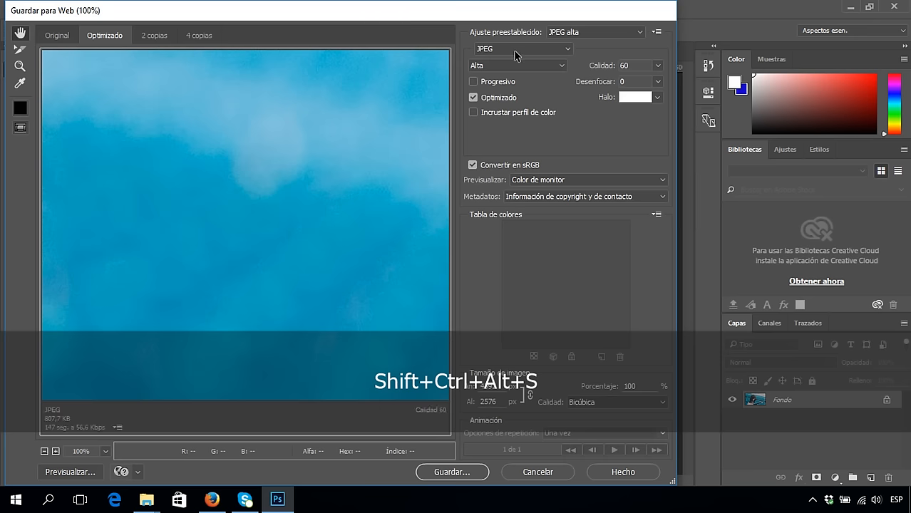
pyautogui.click(515, 52)
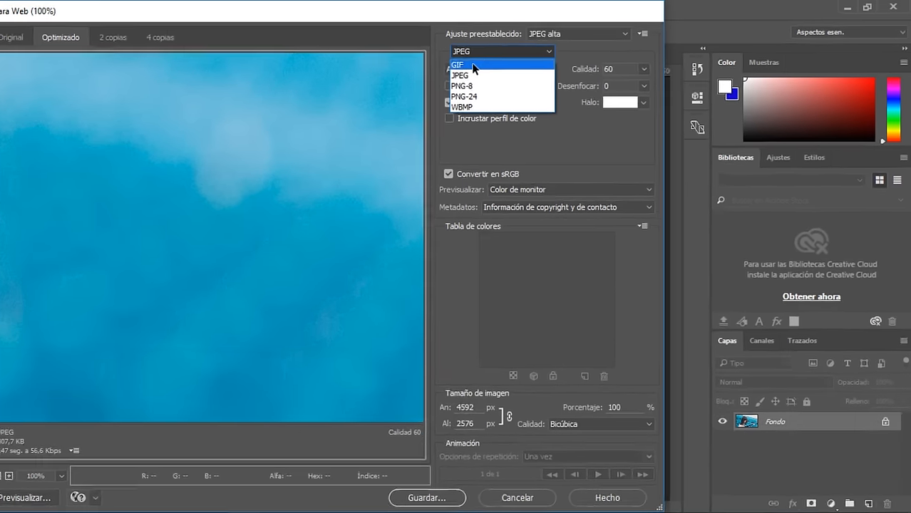
pyautogui.click(474, 65)
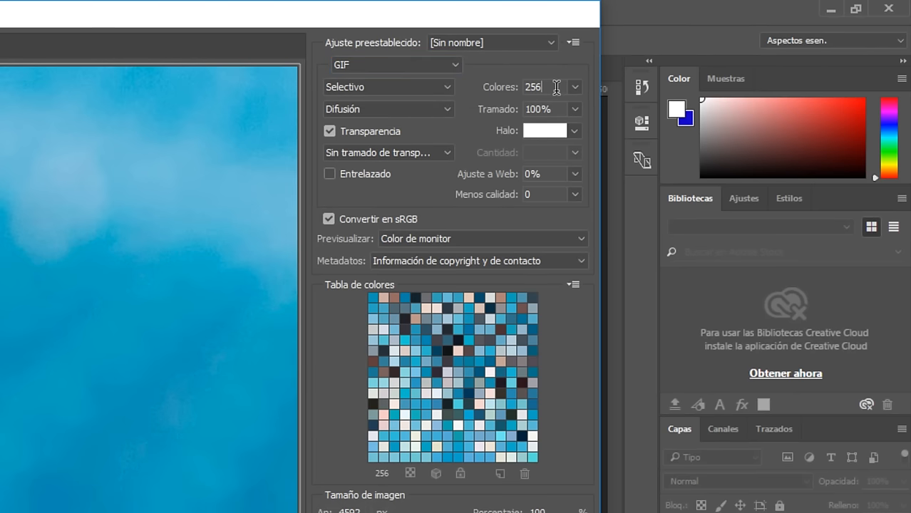
pyautogui.click(572, 87)
pyautogui.click(536, 145)
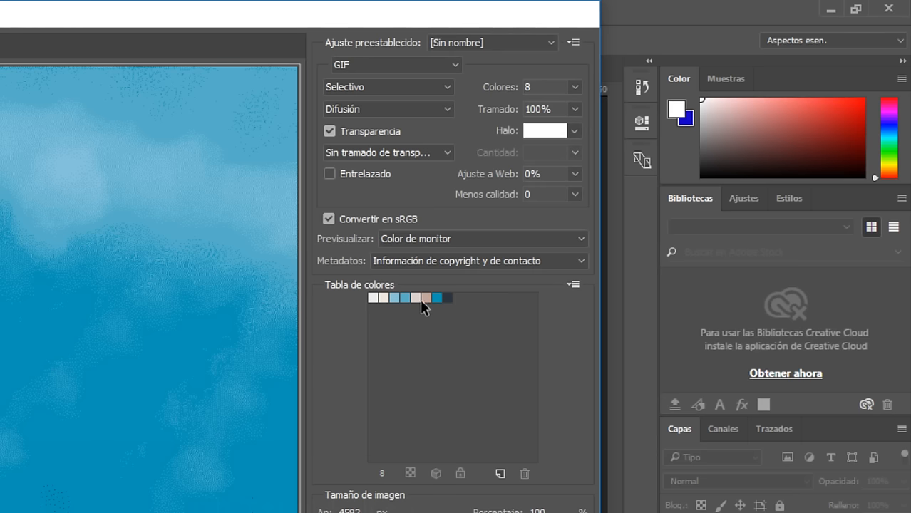
pyautogui.click(570, 286)
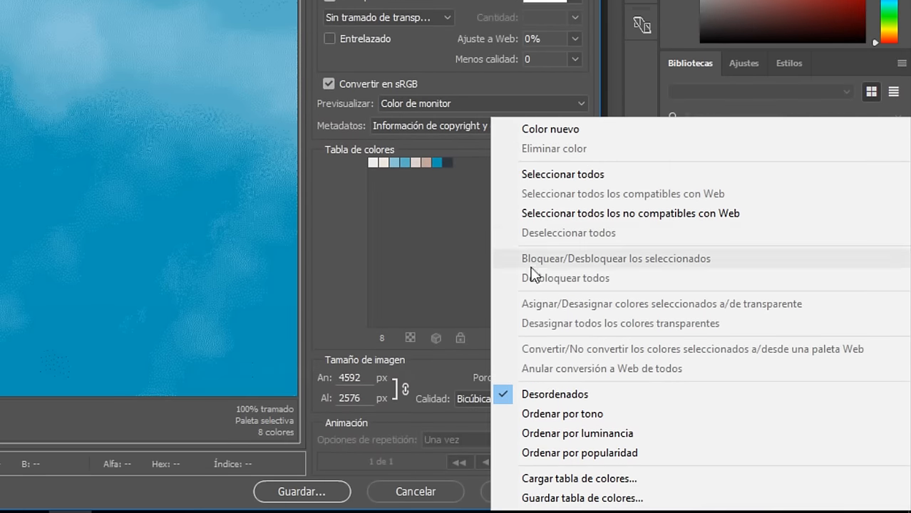
pyautogui.click(536, 497)
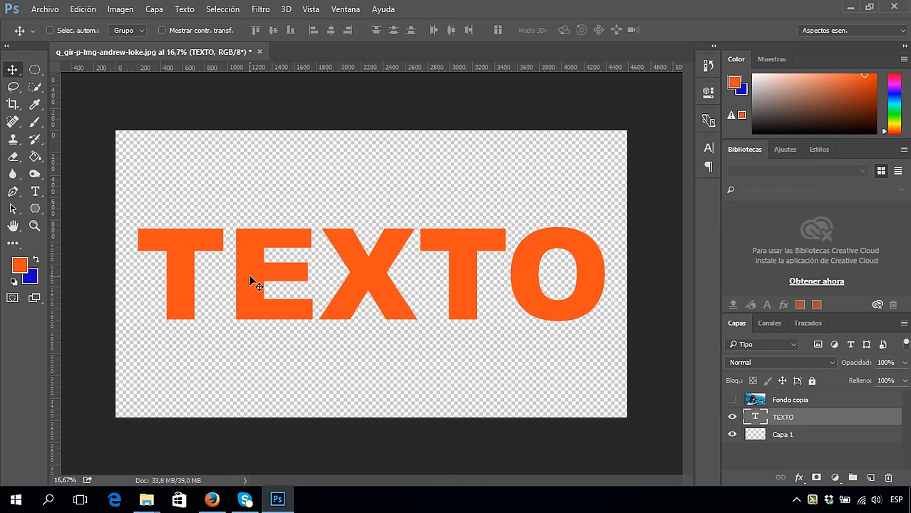
# Step: Show the Fondo copia layer and squash it vertically with Free Transform into a full-width strip covering the text
pyautogui.click(780, 401)
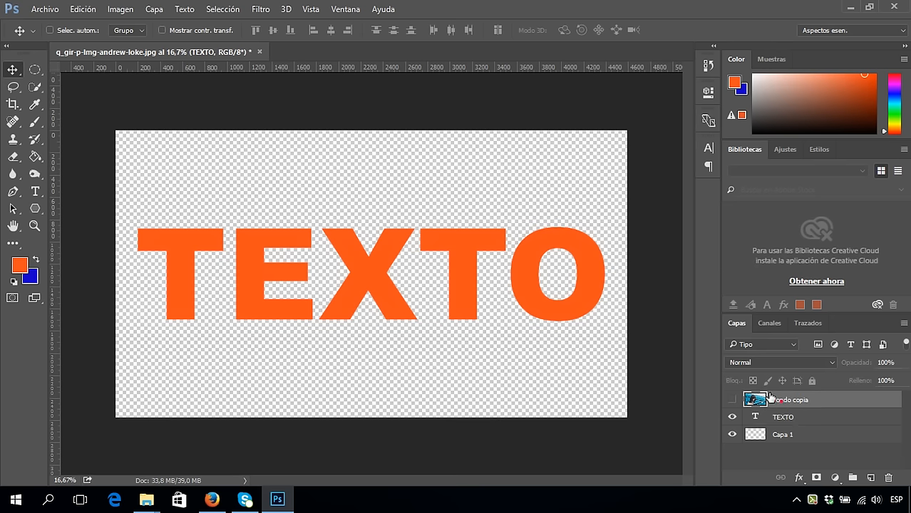
pyautogui.click(731, 400)
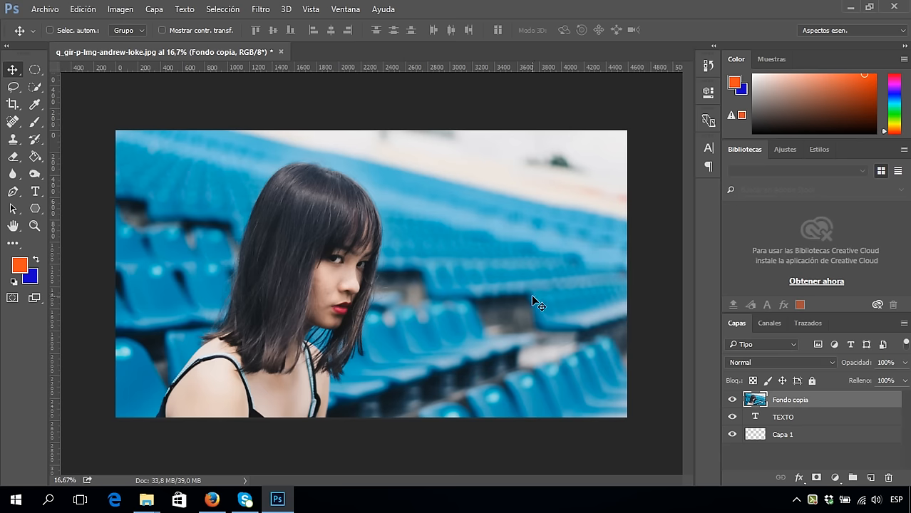
pyautogui.hotkey('ctrl', 't')
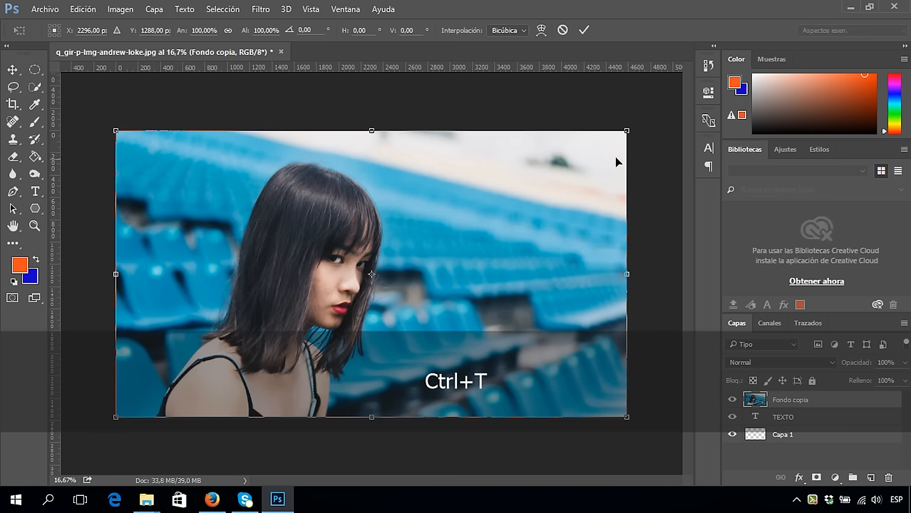
pyautogui.moveTo(627, 130); pyautogui.dragTo(628, 207)
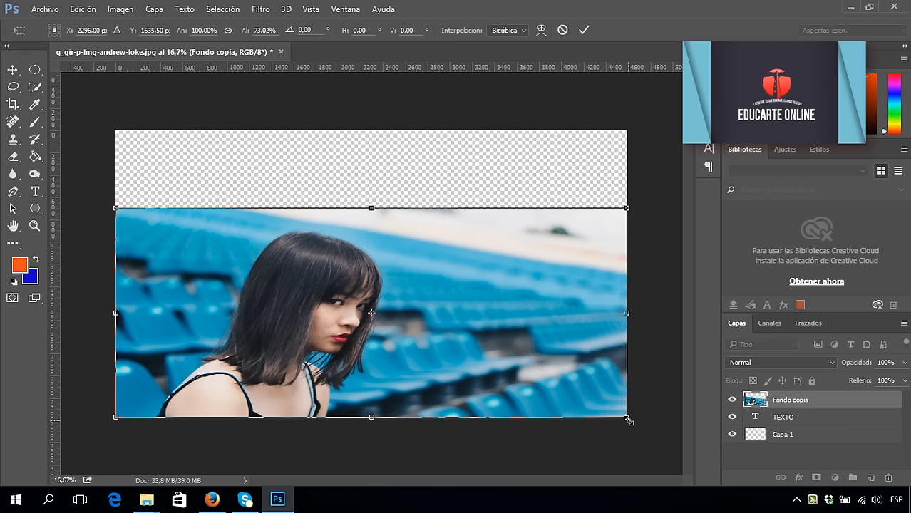
pyautogui.moveTo(626, 417); pyautogui.dragTo(625, 345)
pyautogui.moveTo(558, 295); pyautogui.dragTo(557, 292)
pyautogui.press('Return')
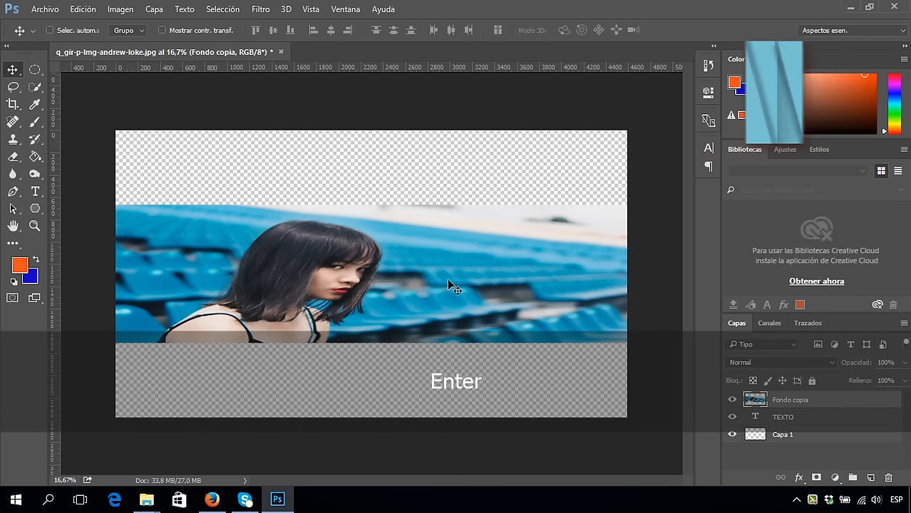
# Step: Clip the Fondo copia layer to the TEXTO layer so the photo fills the letters
pyautogui.press('alt')
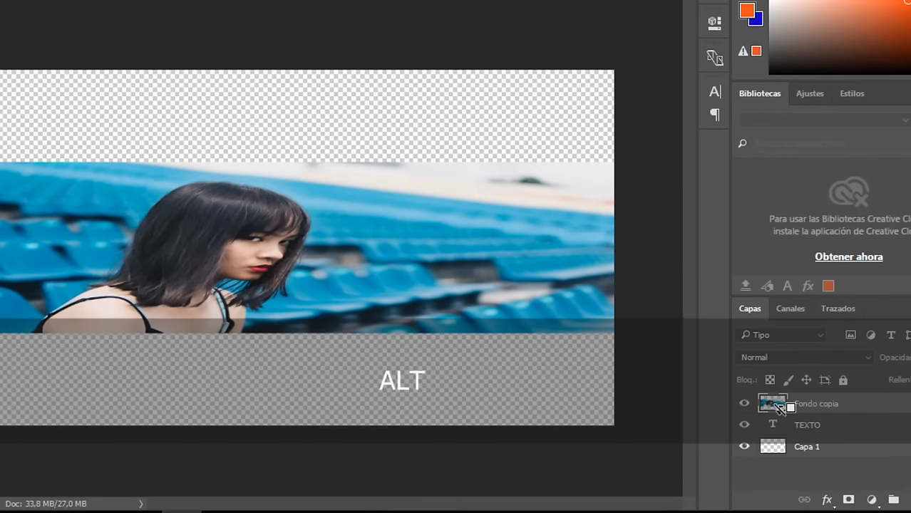
pyautogui.keyDown('alt'); pyautogui.click(779, 407); pyautogui.keyUp('alt')
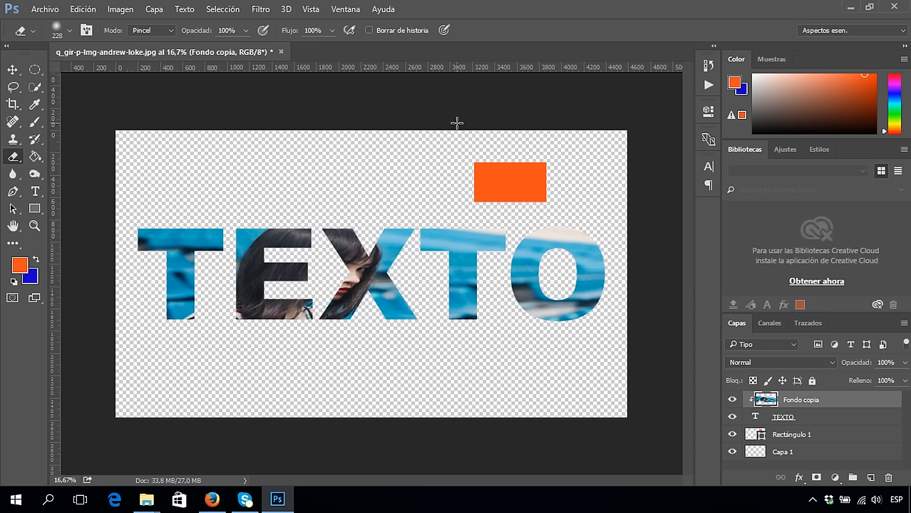
# Step: Run the default action "Tono sepia (capa)" on the Fondo copia layer
pyautogui.click(346, 9)
pyautogui.click(385, 84)
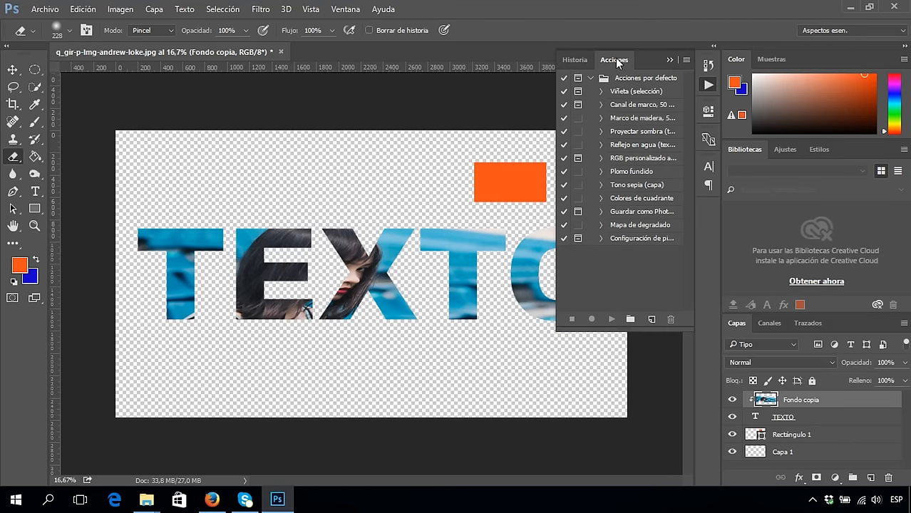
pyautogui.click(614, 186)
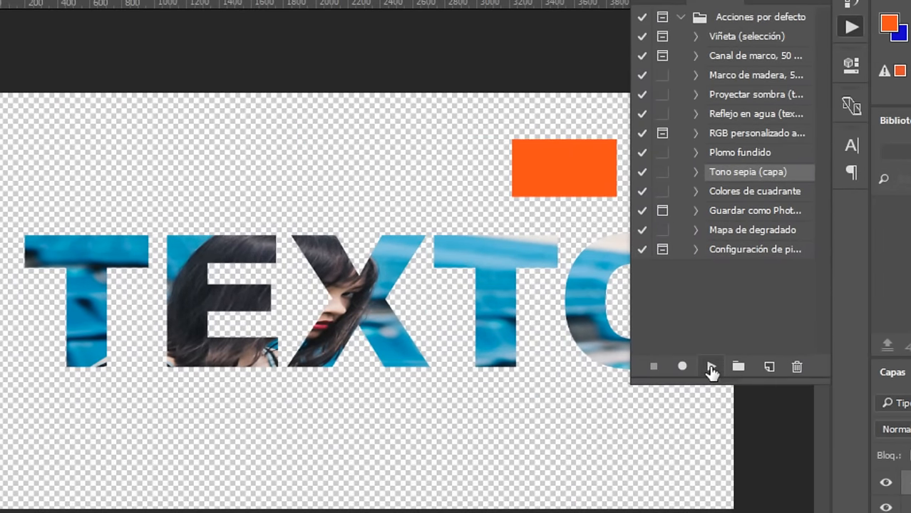
pyautogui.click(711, 367)
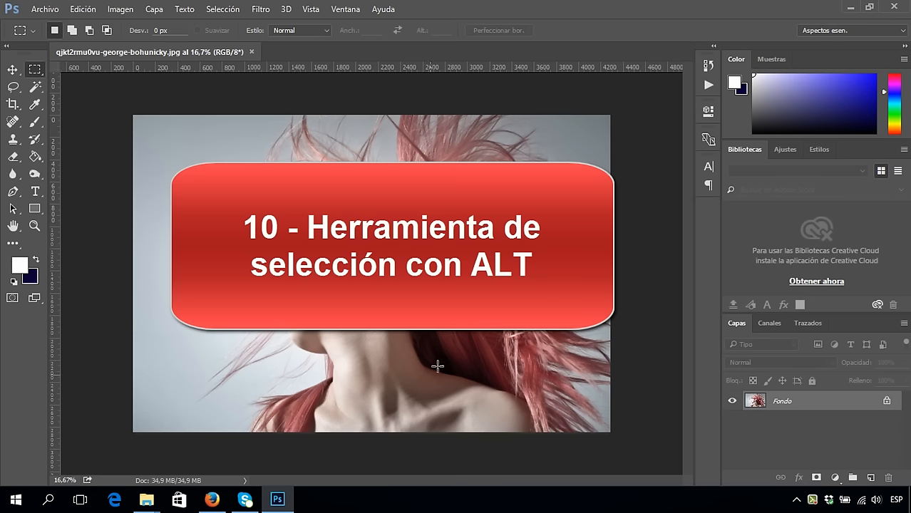
# Step: Draw an elliptical marquee selection outward from its center at the woman's ear, trying constrained proportions and repositioning it while drawing
pyautogui.rightClick(35, 69)
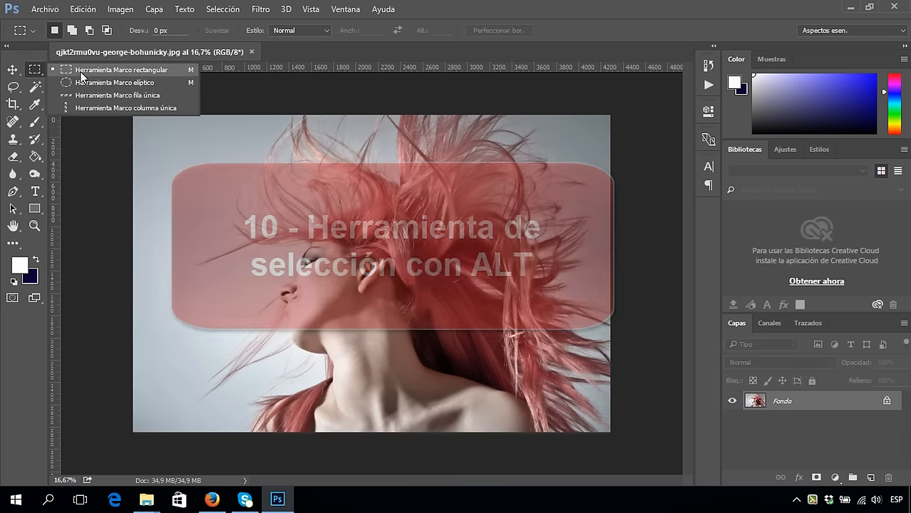
pyautogui.click(83, 81)
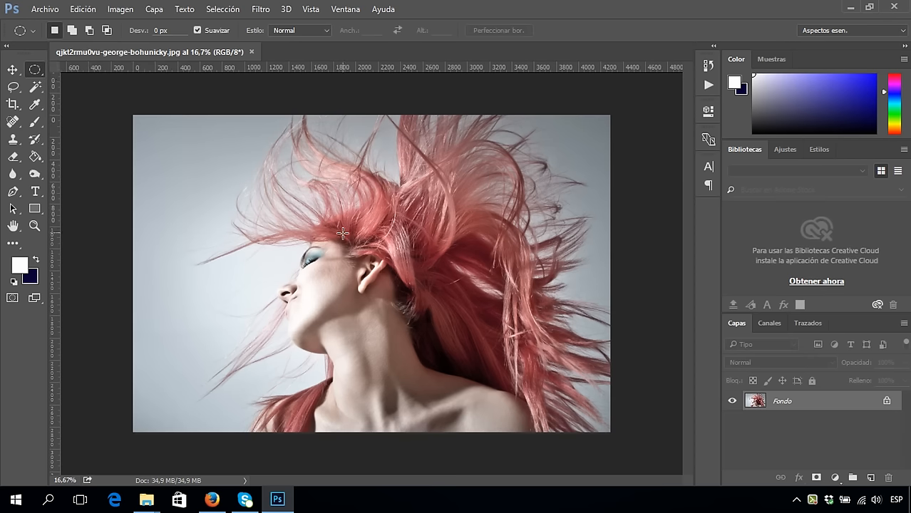
pyautogui.press('alt')
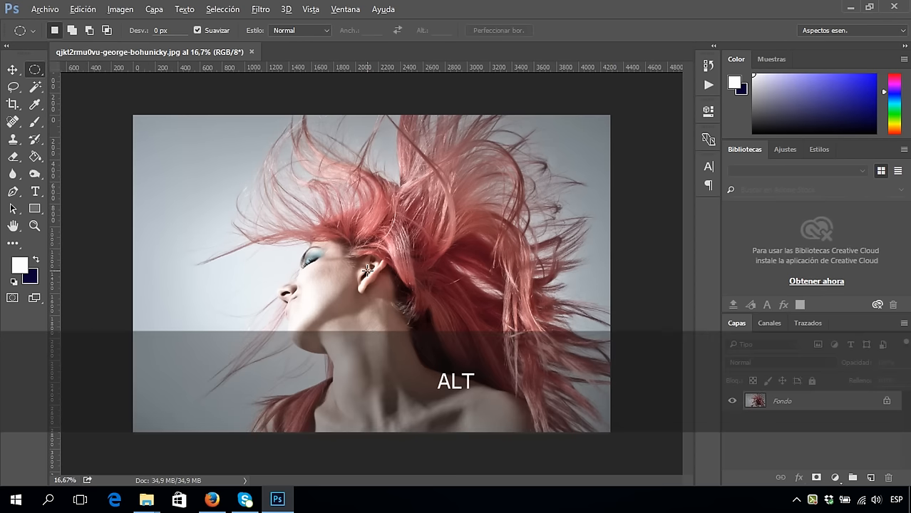
pyautogui.moveTo(368, 270)
pyautogui.mouseDown()
pyautogui.moveTo(378, 288)
pyautogui.moveTo(432, 322)
pyautogui.moveTo(449, 404)
pyautogui.mouseUp()
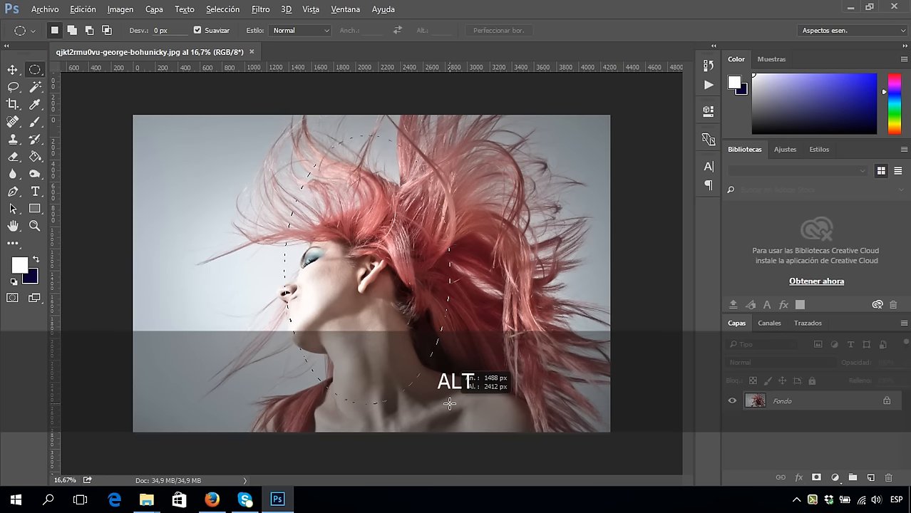
pyautogui.press('shift')
pyautogui.moveTo(450, 404); pyautogui.dragTo(454, 336)
pyautogui.press('space')
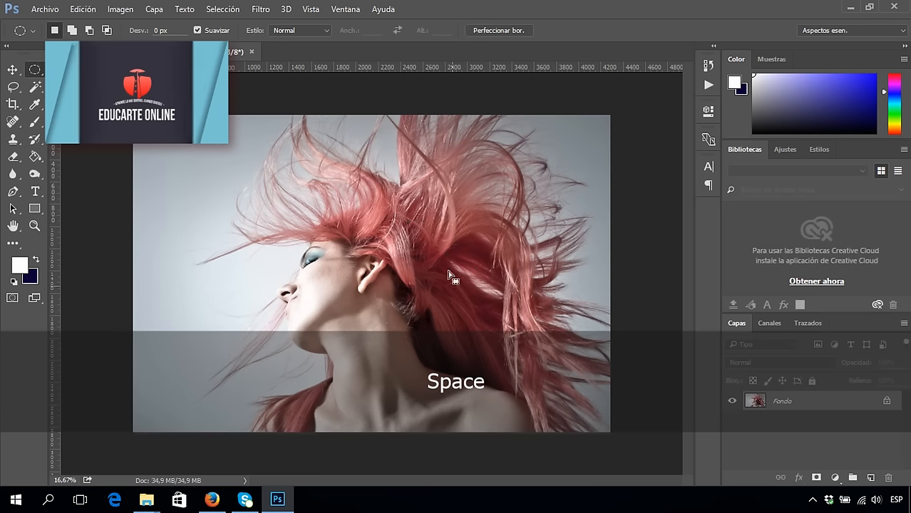
# Step: Clear the elliptical selection and draw a rectangular marquee outward from its center at the ear, trying constrained proportions and repositioning
pyautogui.rightClick(34, 69)
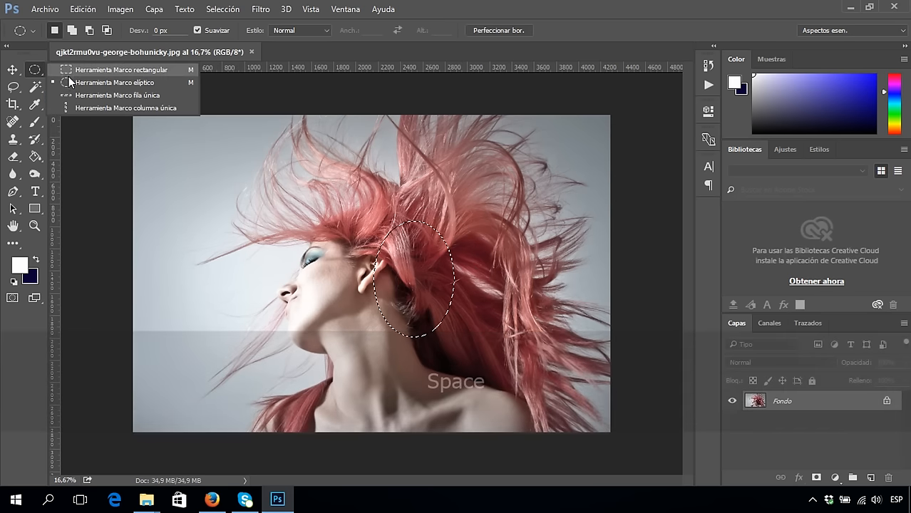
pyautogui.click(71, 77)
pyautogui.hotkey('ctrl', 'd')
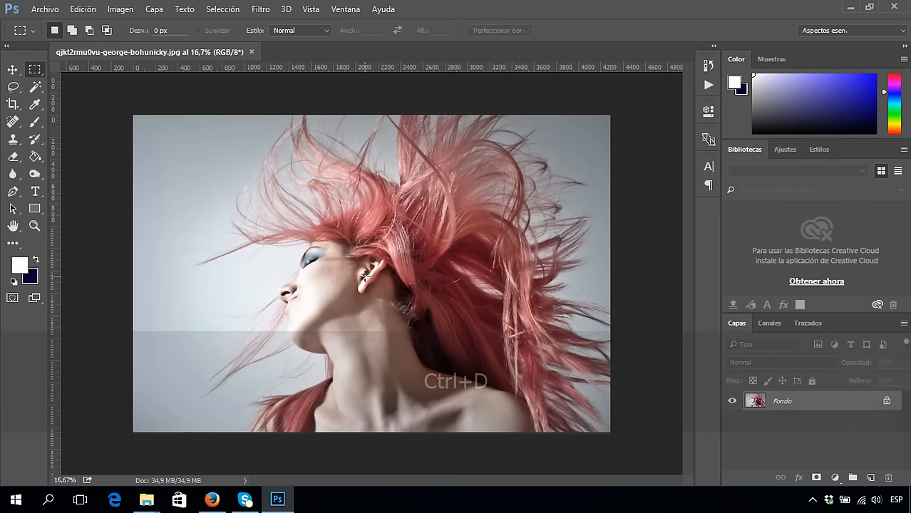
pyautogui.press('alt')
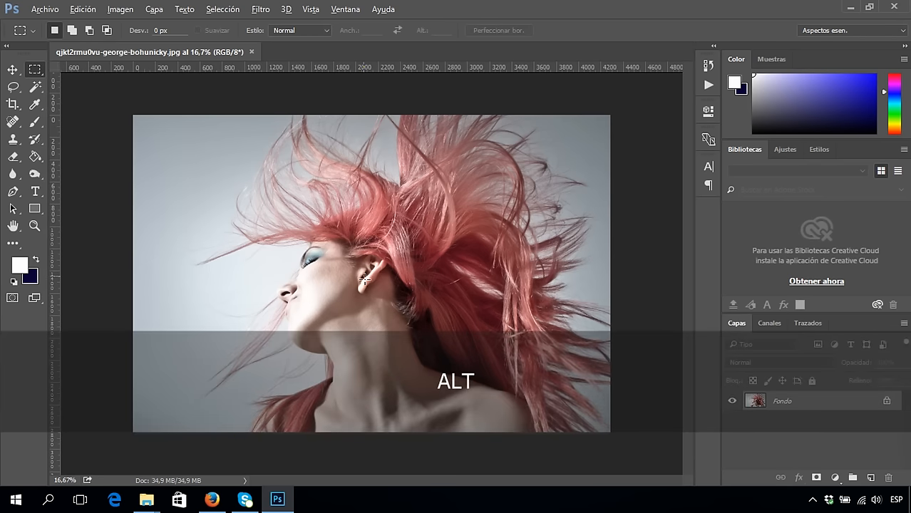
pyautogui.moveTo(365, 280); pyautogui.dragTo(481, 405)
pyautogui.press('shift')
pyautogui.hotkey('alt', 'space')
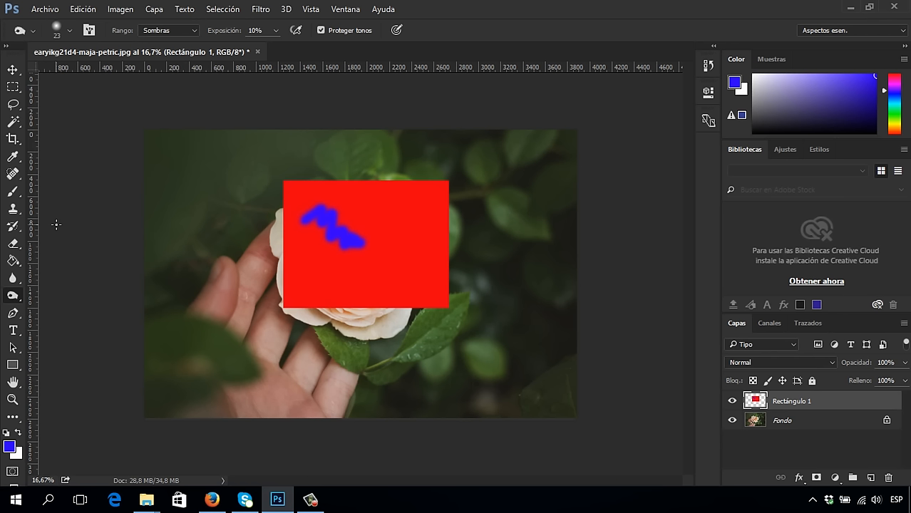